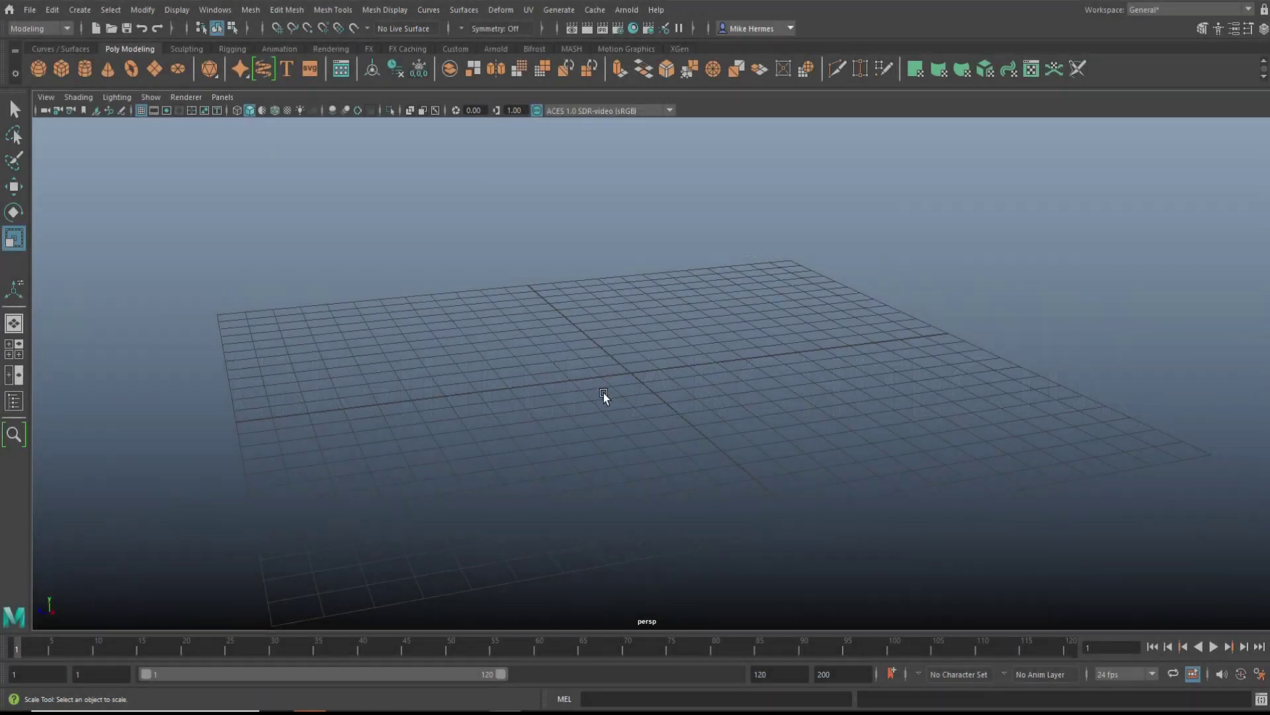
alt+drag(538, 425, 570, 445)
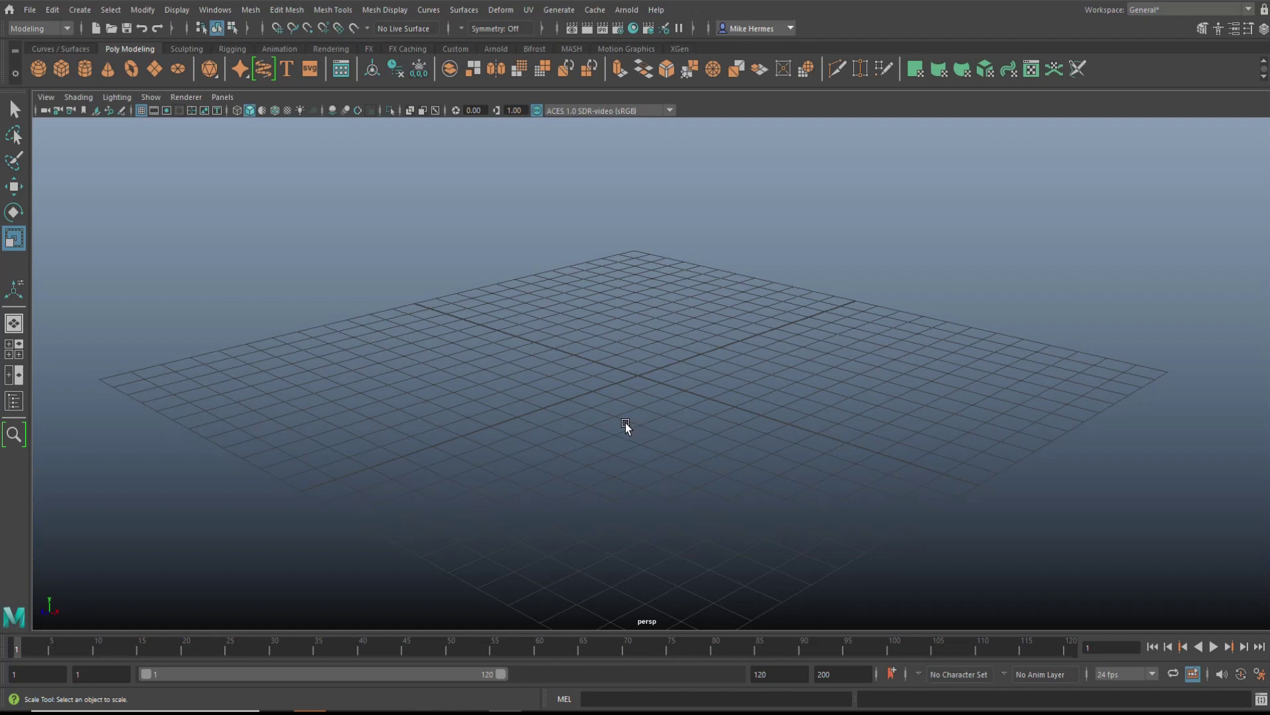
scroll(632, 450, up, 4)
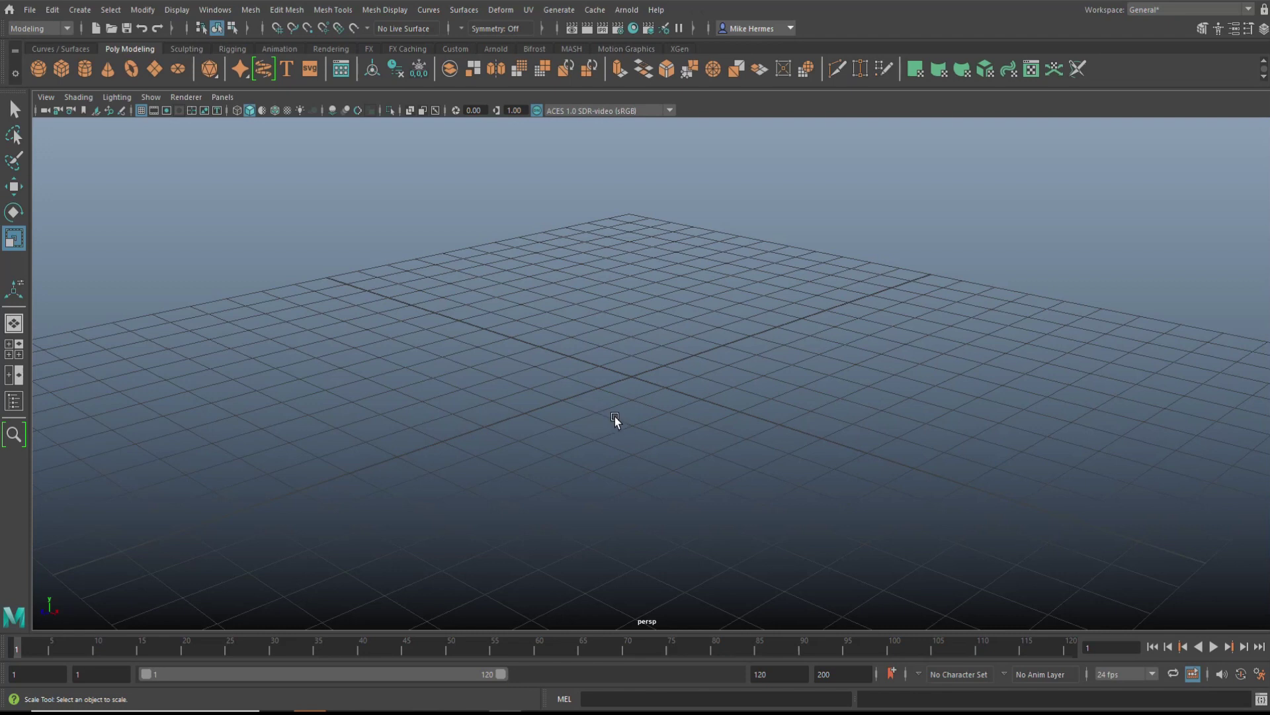
scroll(620, 419, down, 2)
scroll(620, 419, up, 2)
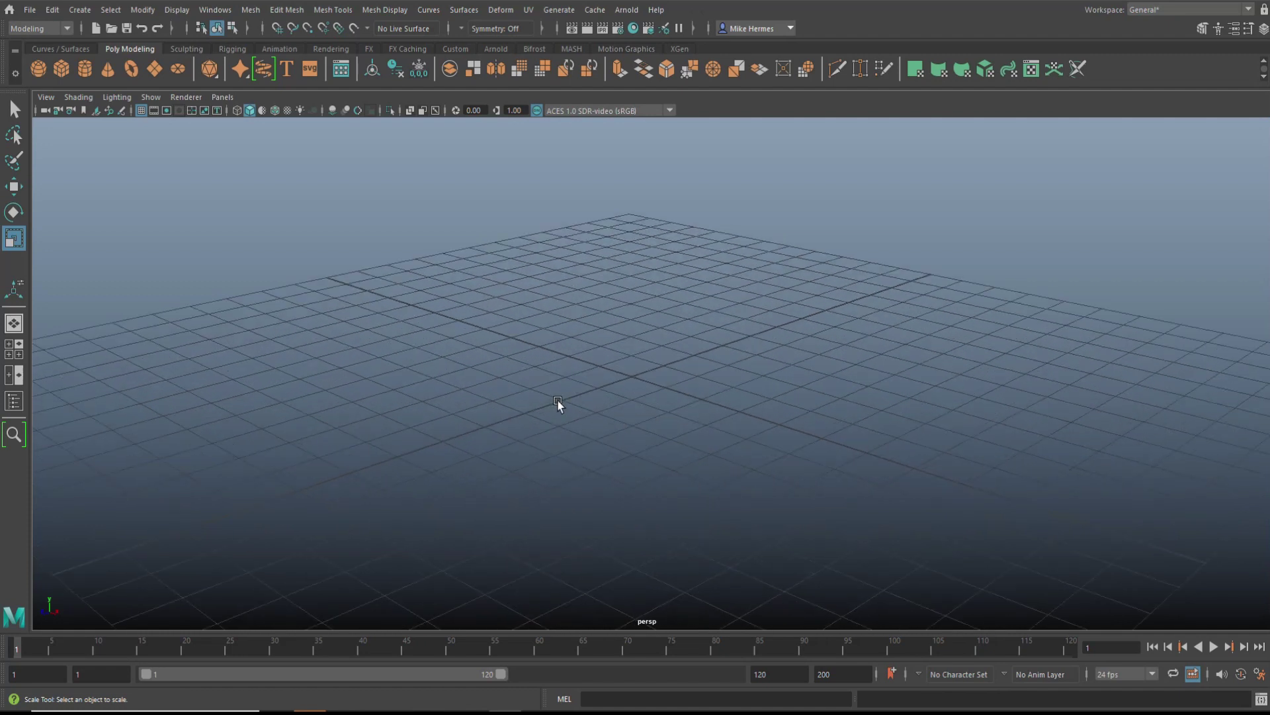
alt+drag(564, 380, 584, 397)
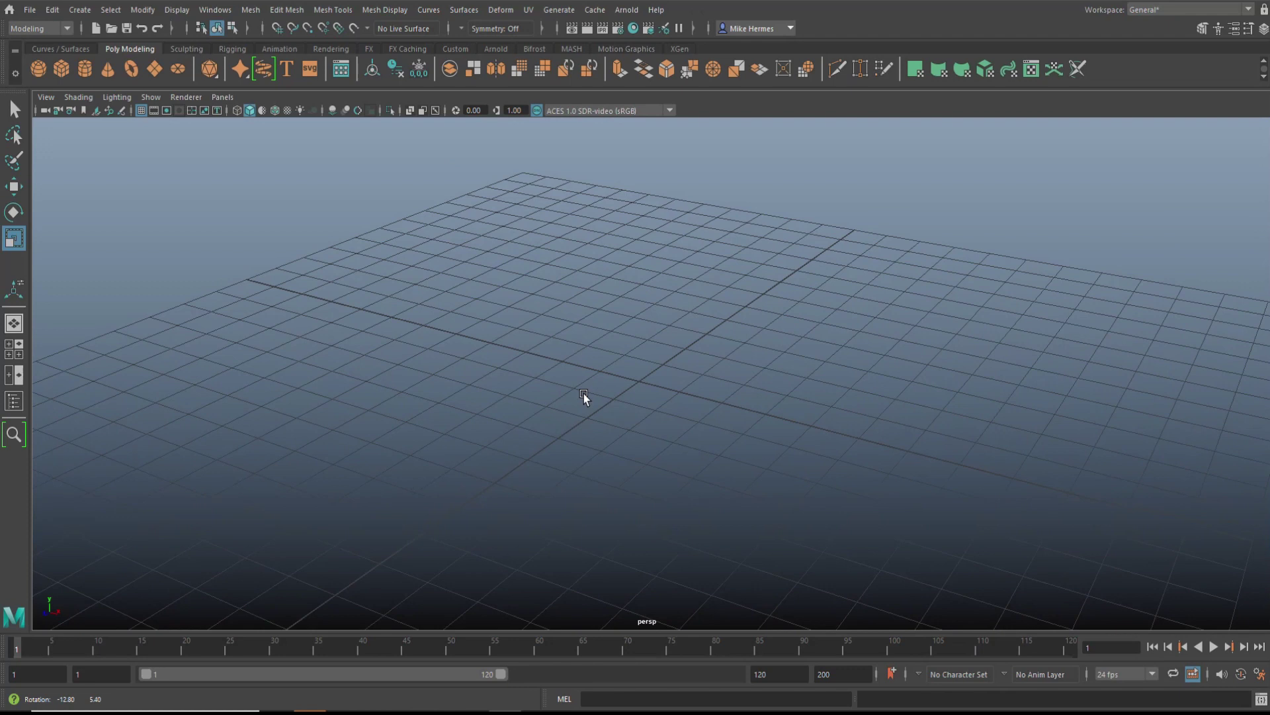
scroll(136, 247, down, 1)
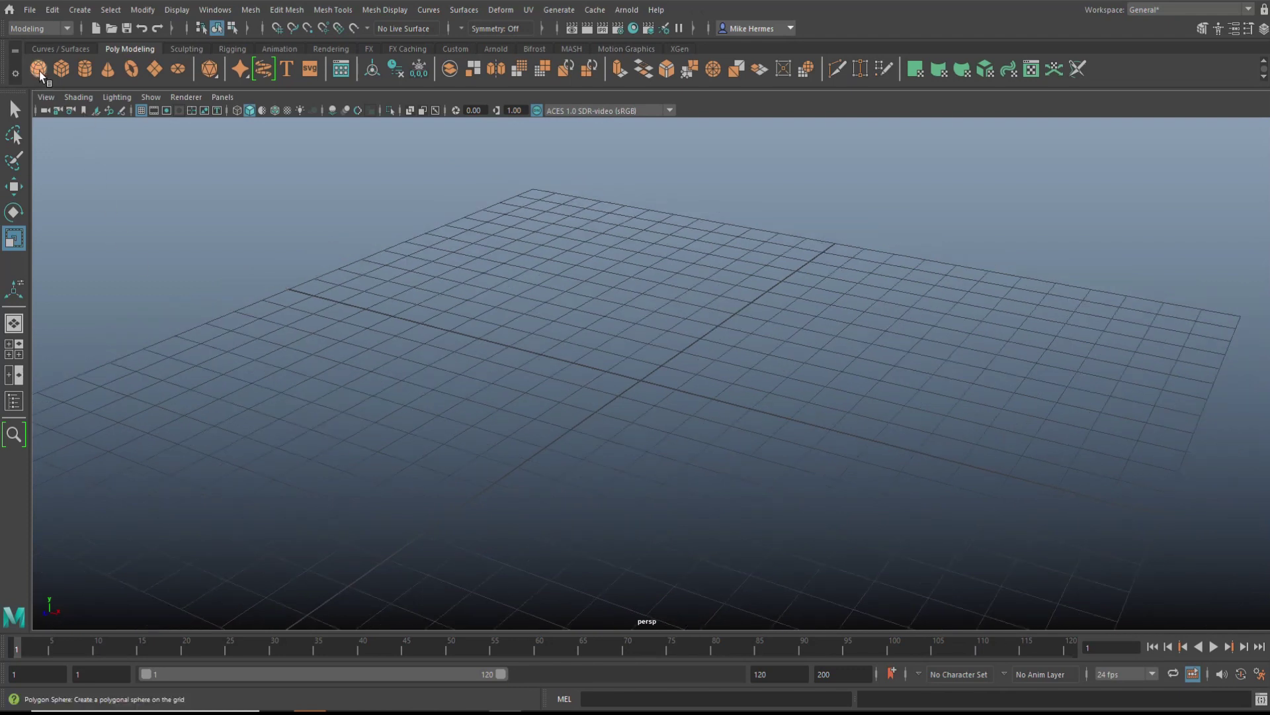
Create a polygon sphere at the centre of the grid
click(39, 70)
scroll(604, 411, up, 4)
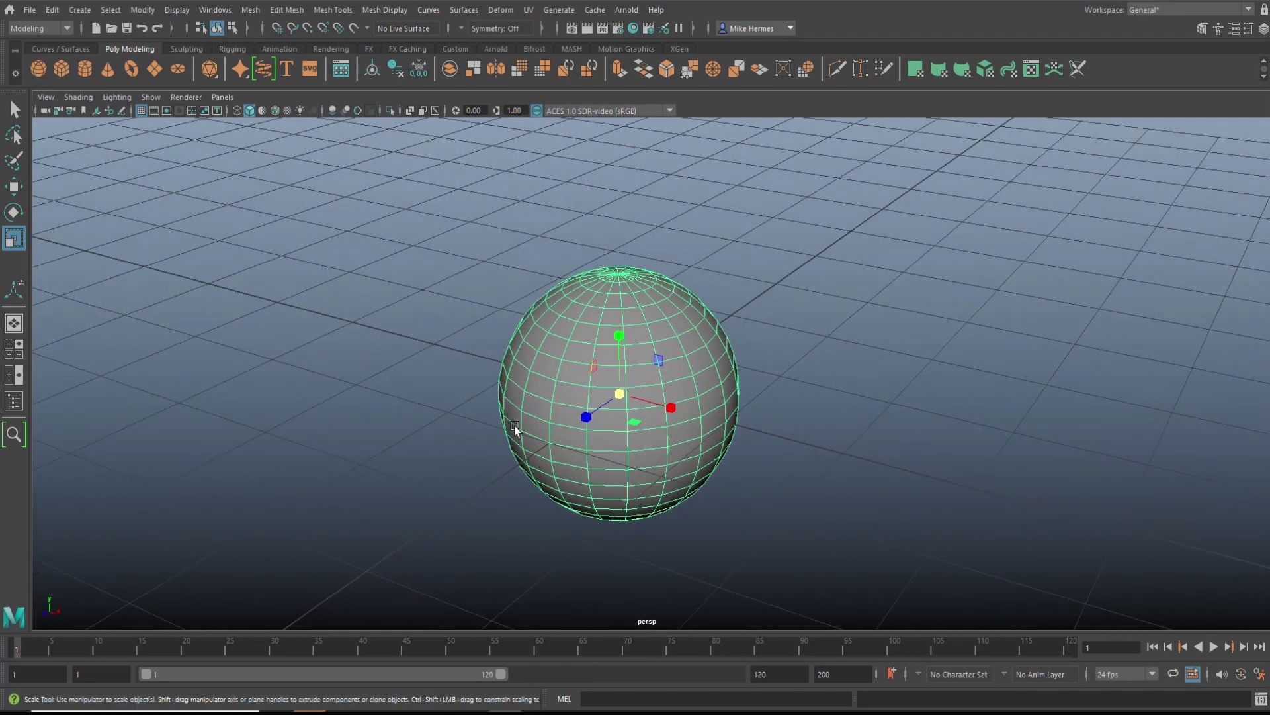
alt+drag(515, 429, 556, 387)
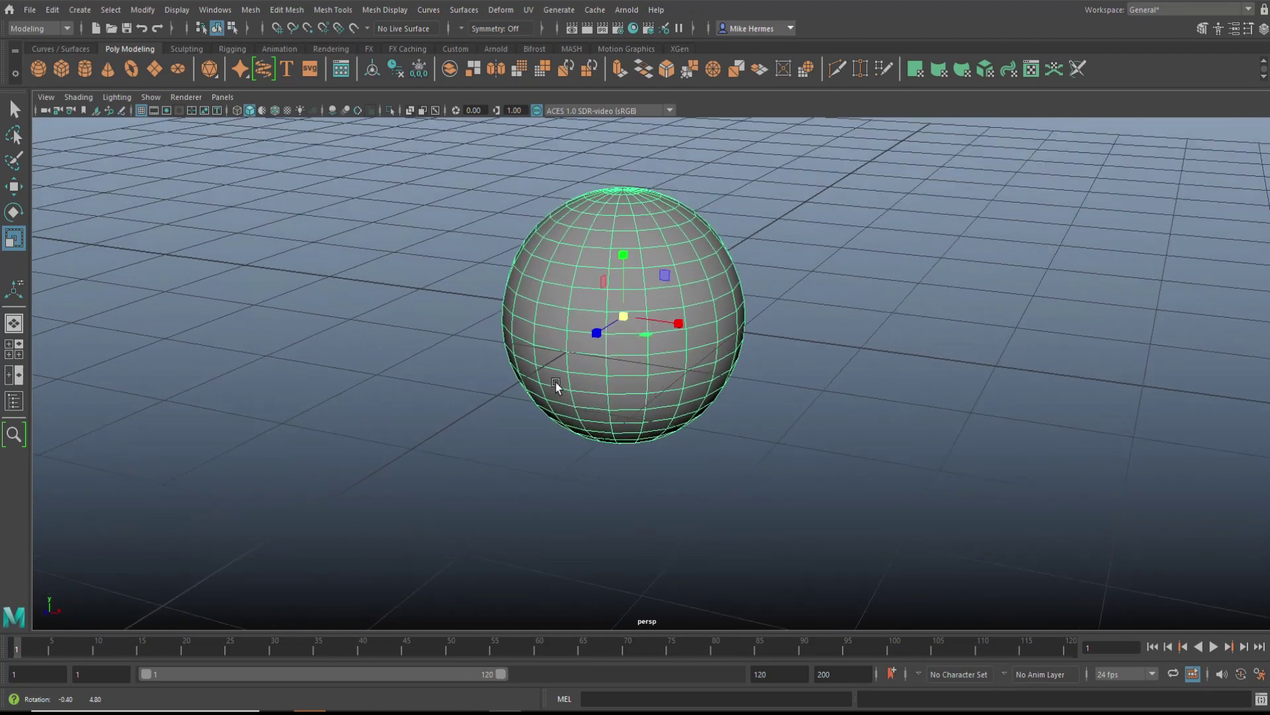
With soft selection on, select vertices on the sphere's positive X side and pull them outward about 3.1 cm along X
right_drag(703, 284, 640, 284)
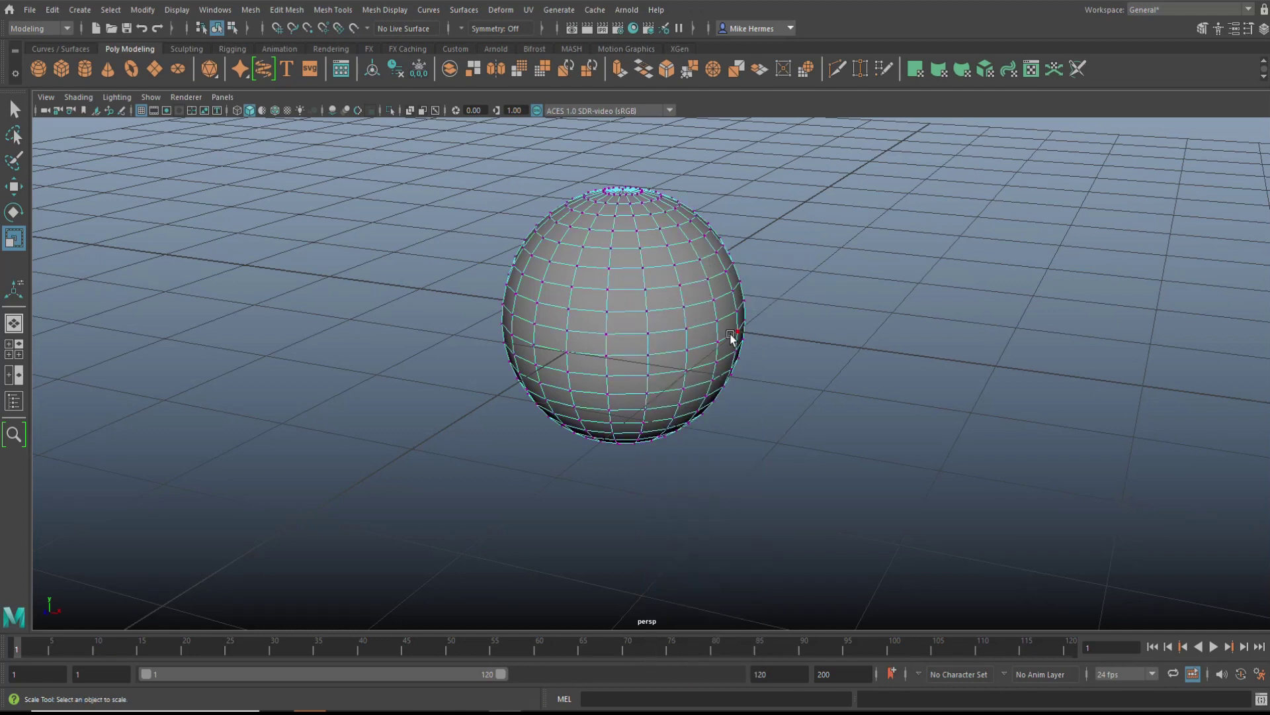
click(733, 335)
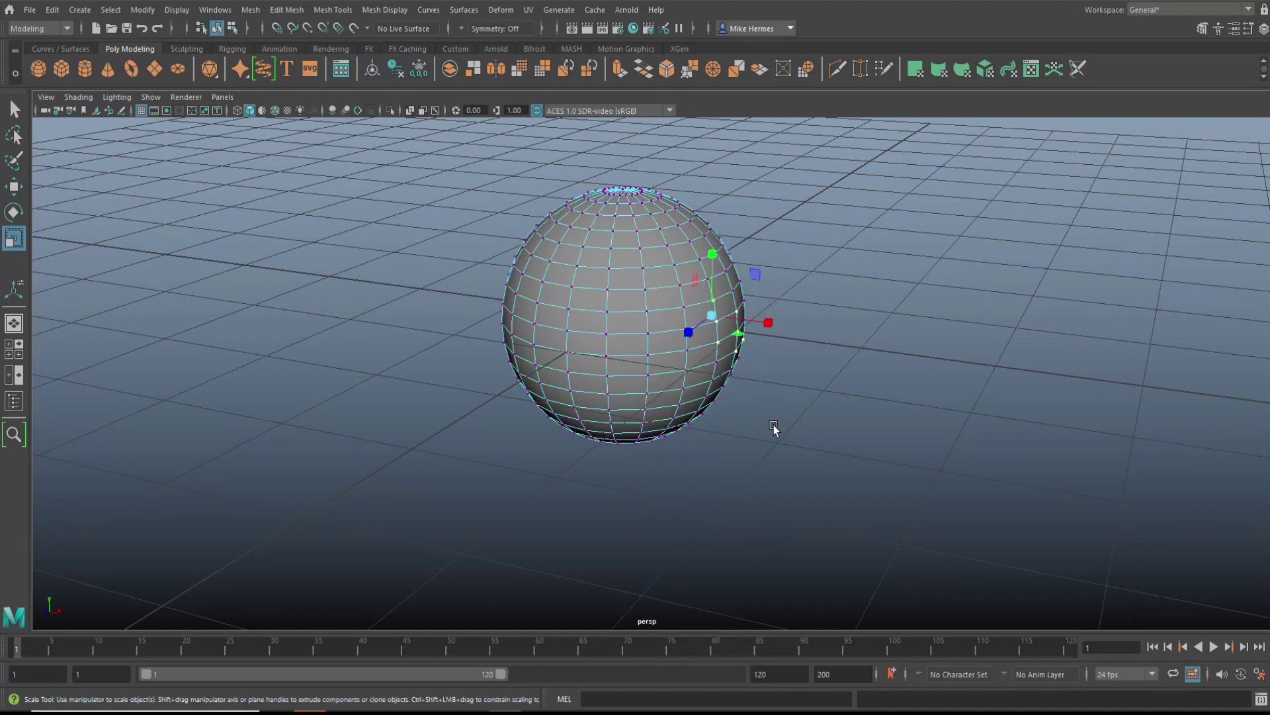
key(b)
key(w)
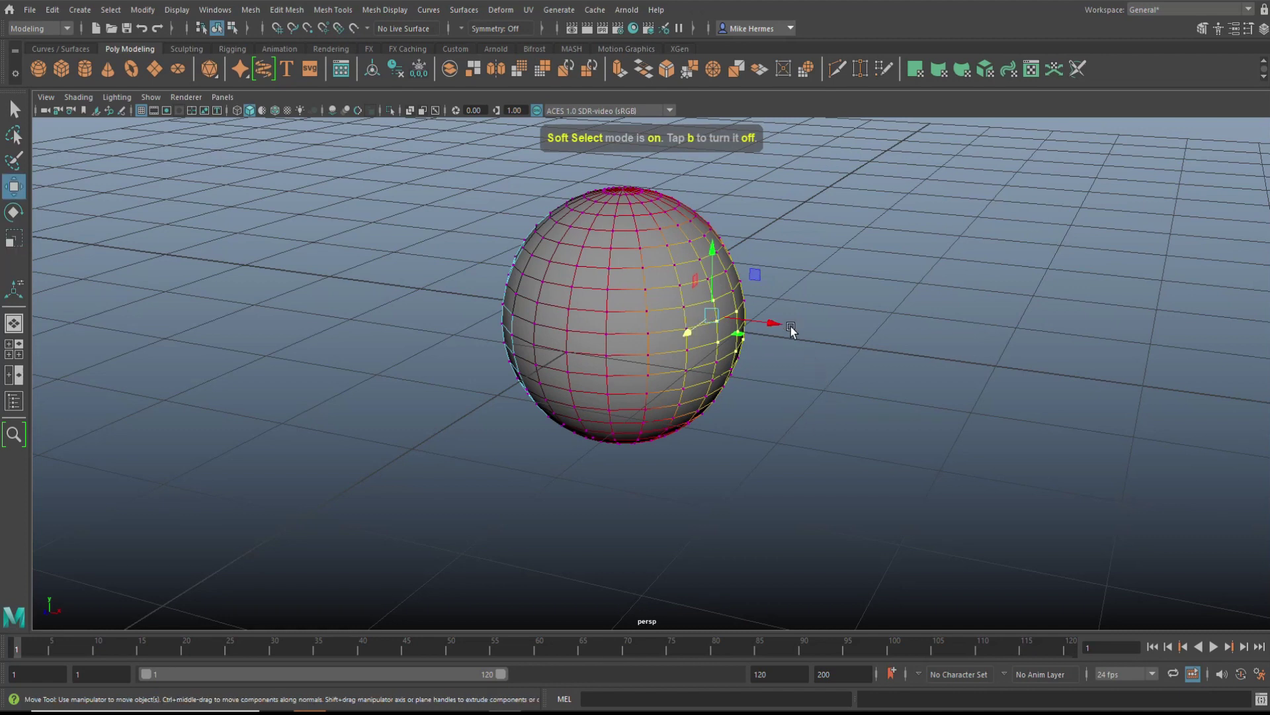
drag(772, 323, 1005, 366)
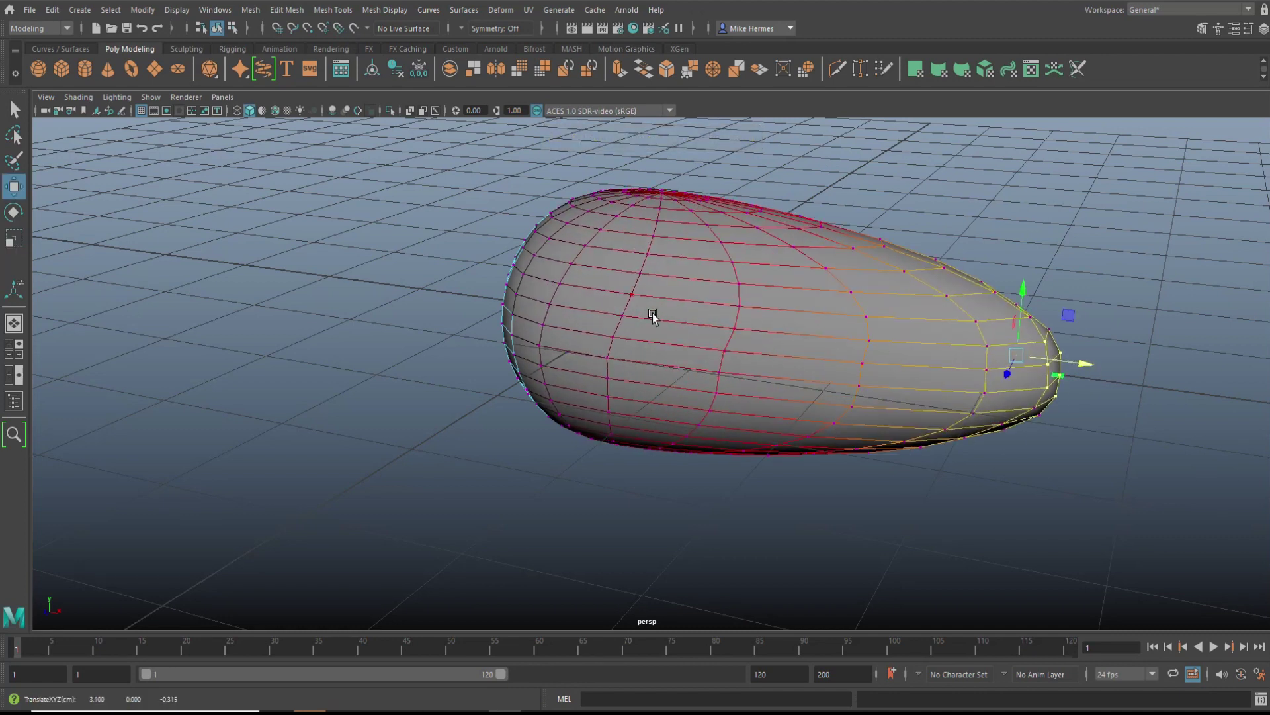
Pull a vertex on the front of the stretched sphere outward toward the camera to form a second bulge
click(630, 295)
drag(598, 311, 397, 440)
Return to object mode and check the deformed shape in smooth mesh preview with nothing selected
right_drag(669, 307, 732, 284)
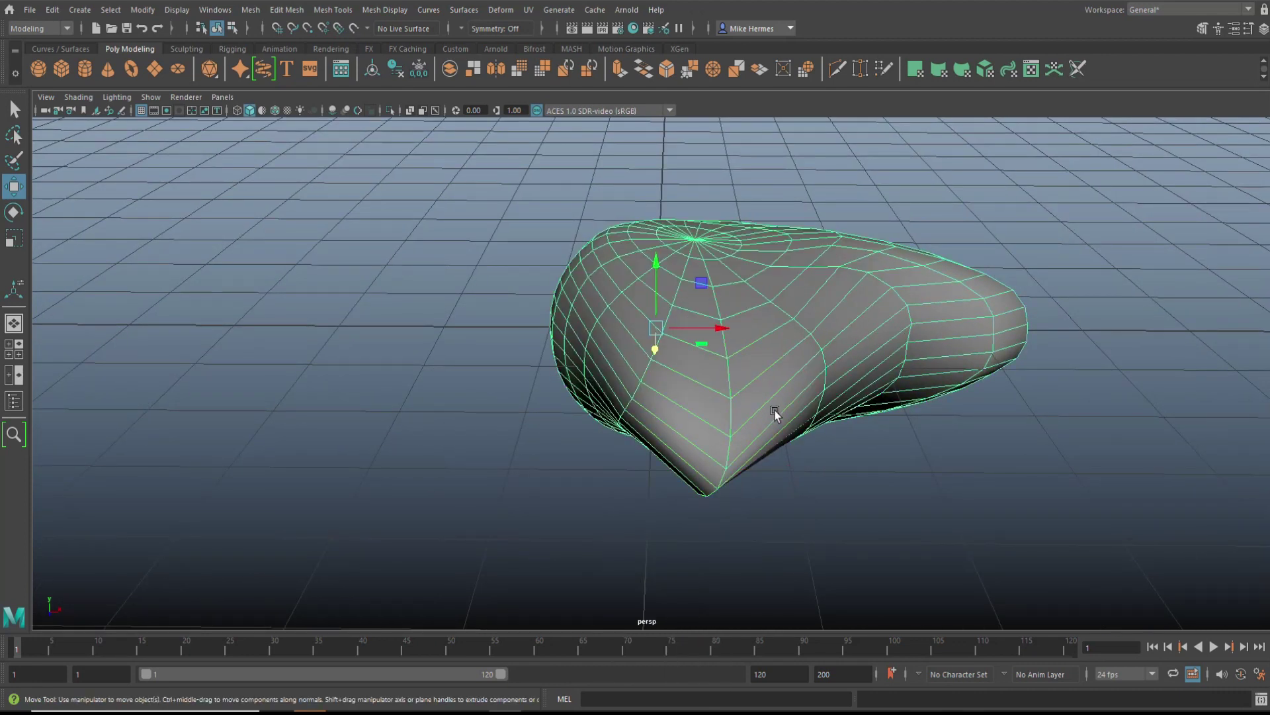
key(3)
click(884, 477)
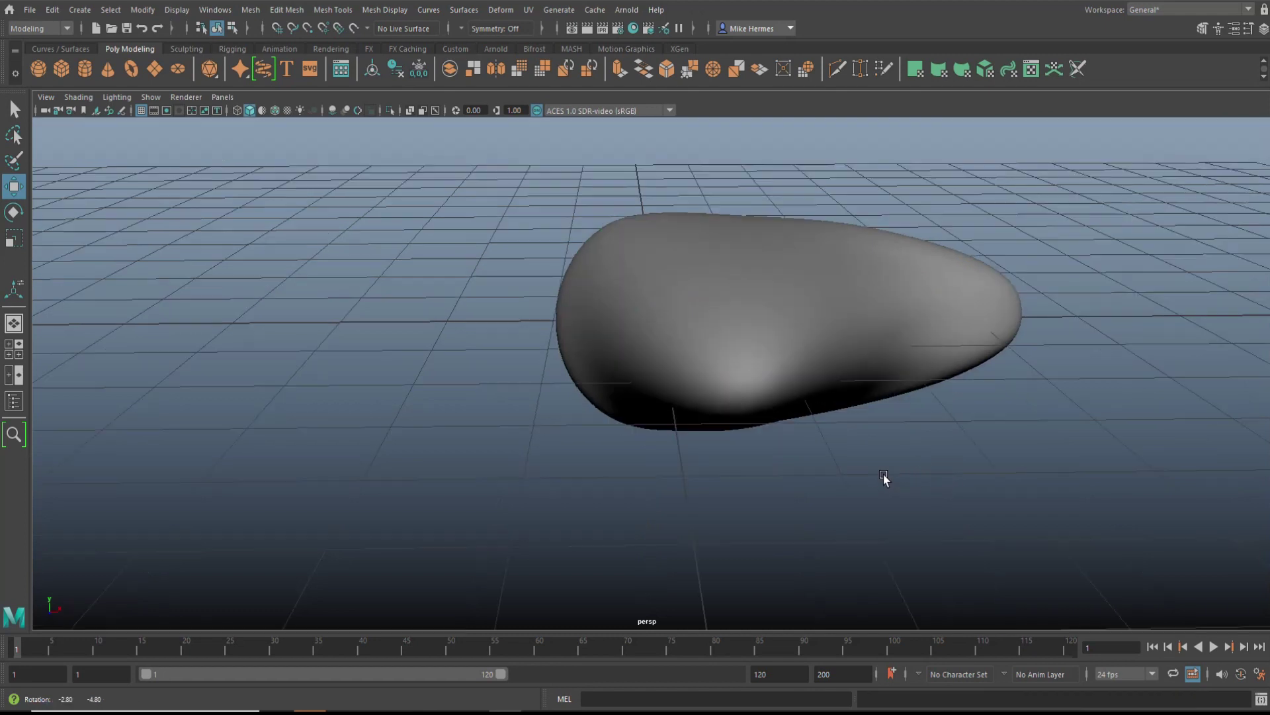
alt+drag(885, 477, 836, 477)
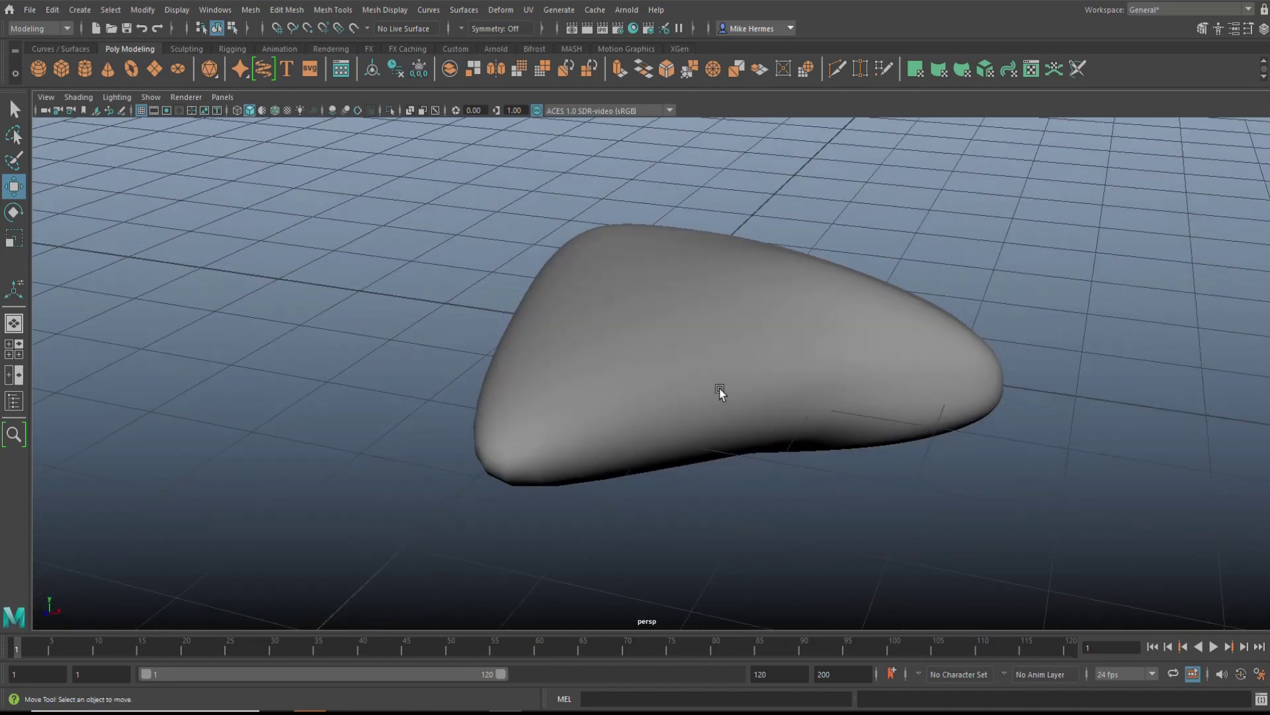
Turn off smooth preview and bevel two lengthwise edge loops, one row apart, around the middle of the mesh with a fraction of 0.01
click(675, 371)
key(1)
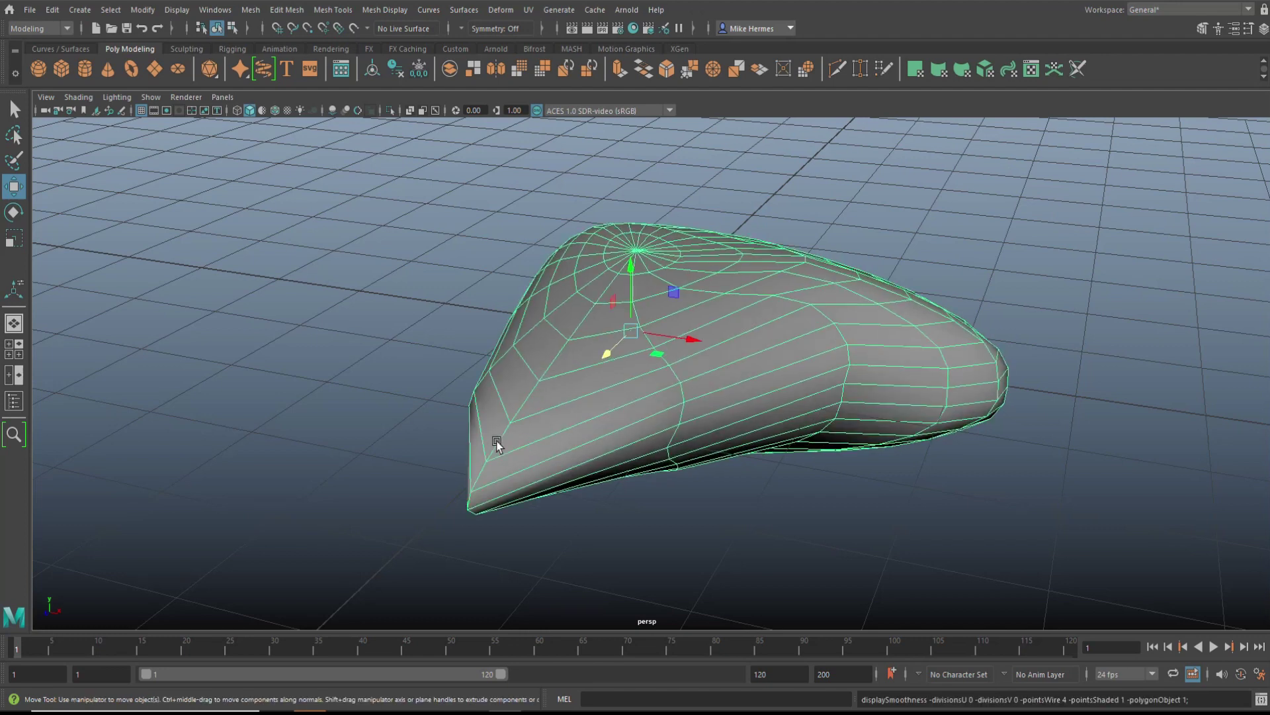
alt+drag(500, 444, 744, 396)
right_drag(780, 275, 780, 233)
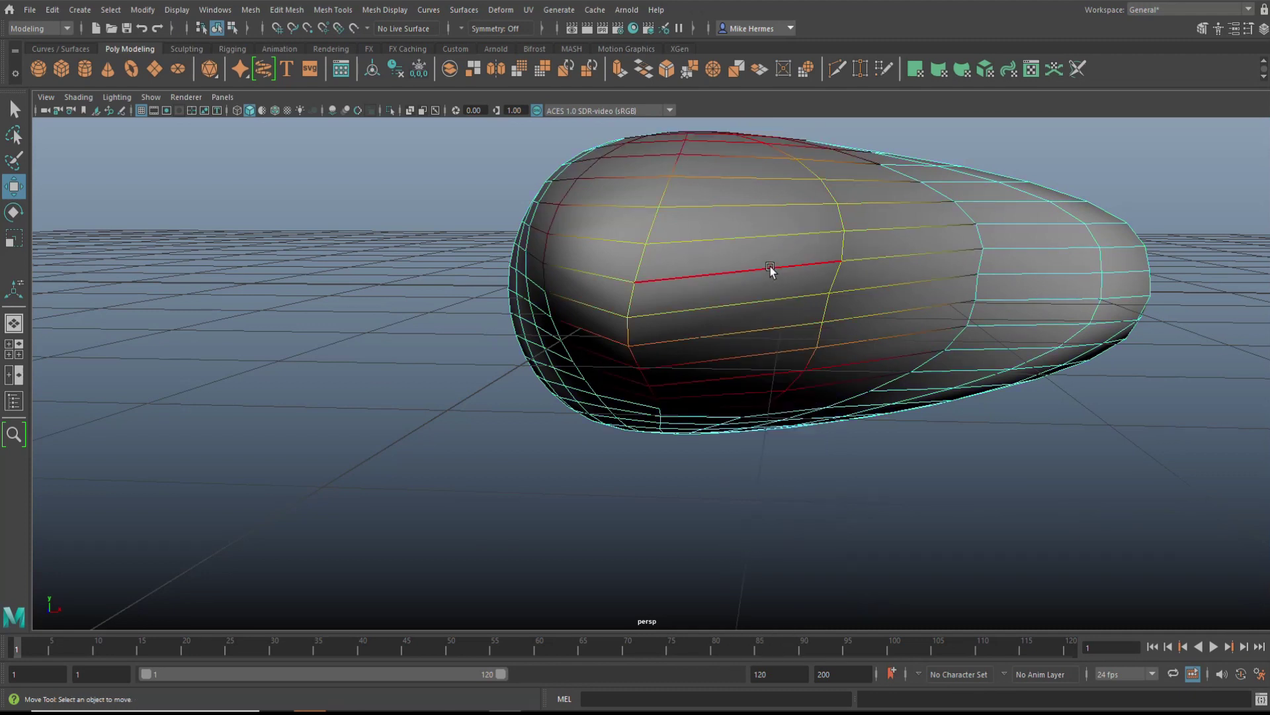
click(769, 270)
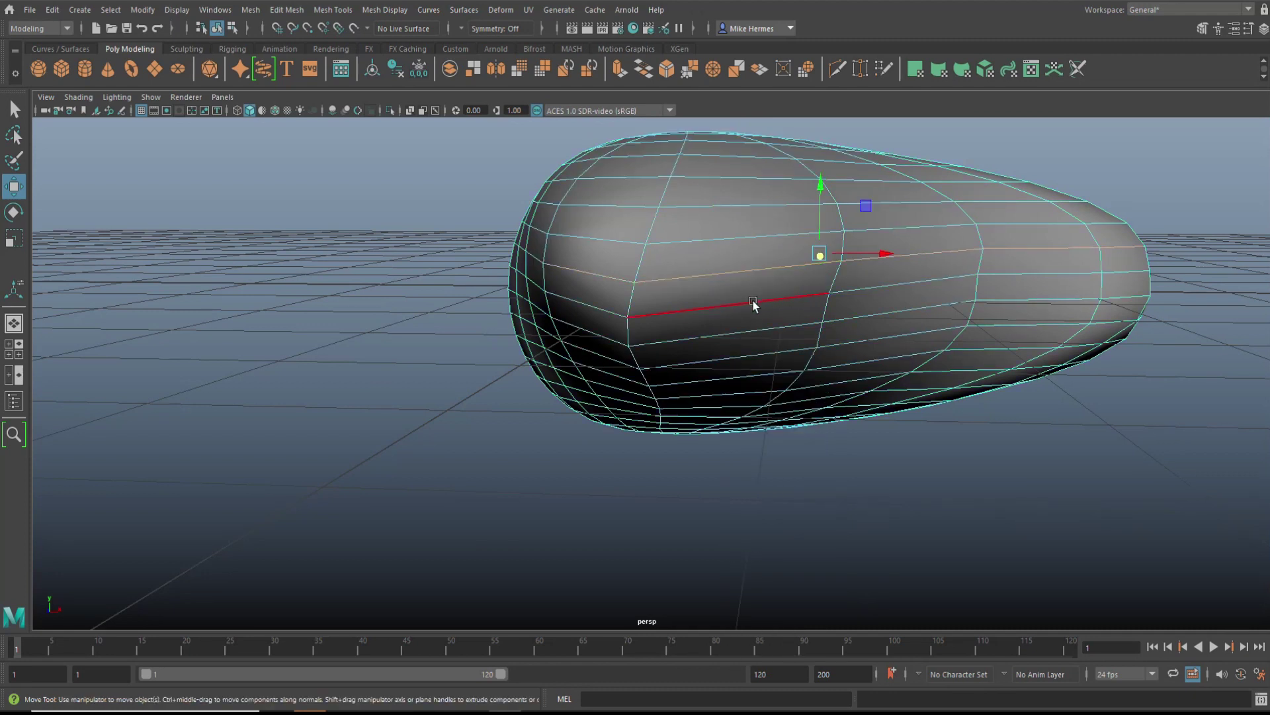
shift+click(745, 336)
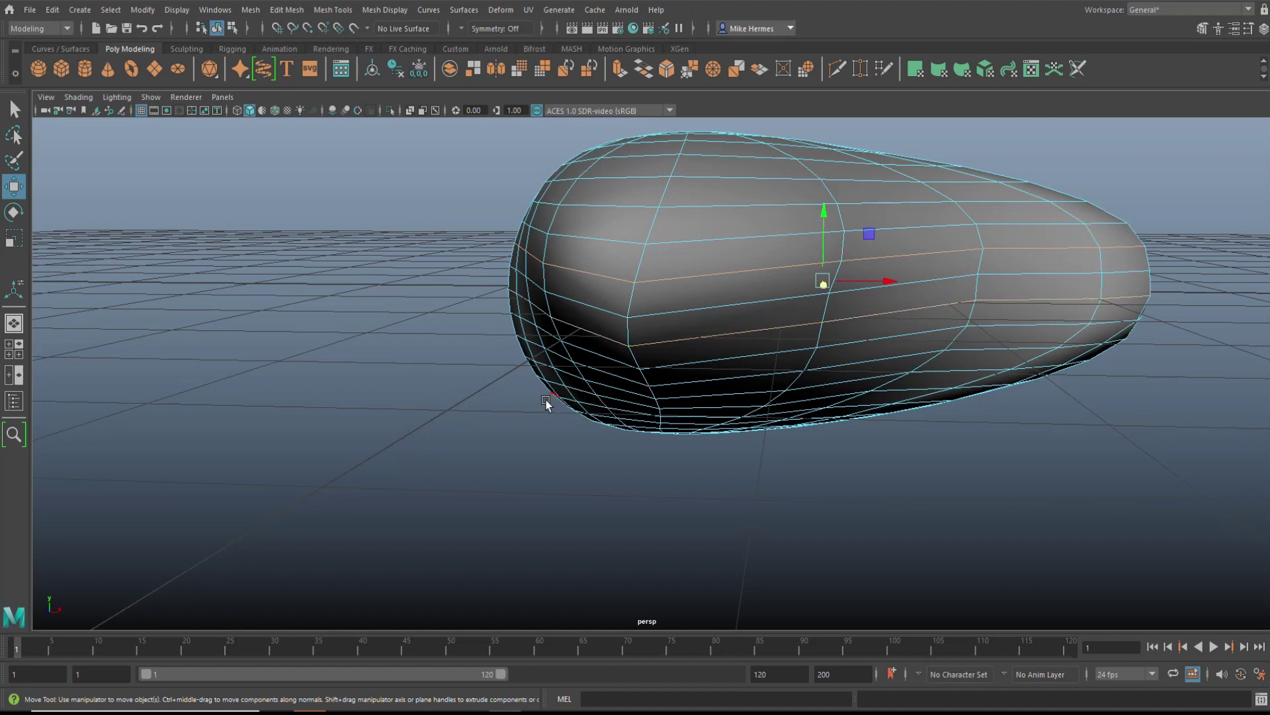
alt+drag(547, 399, 549, 404)
key(ctrl+b)
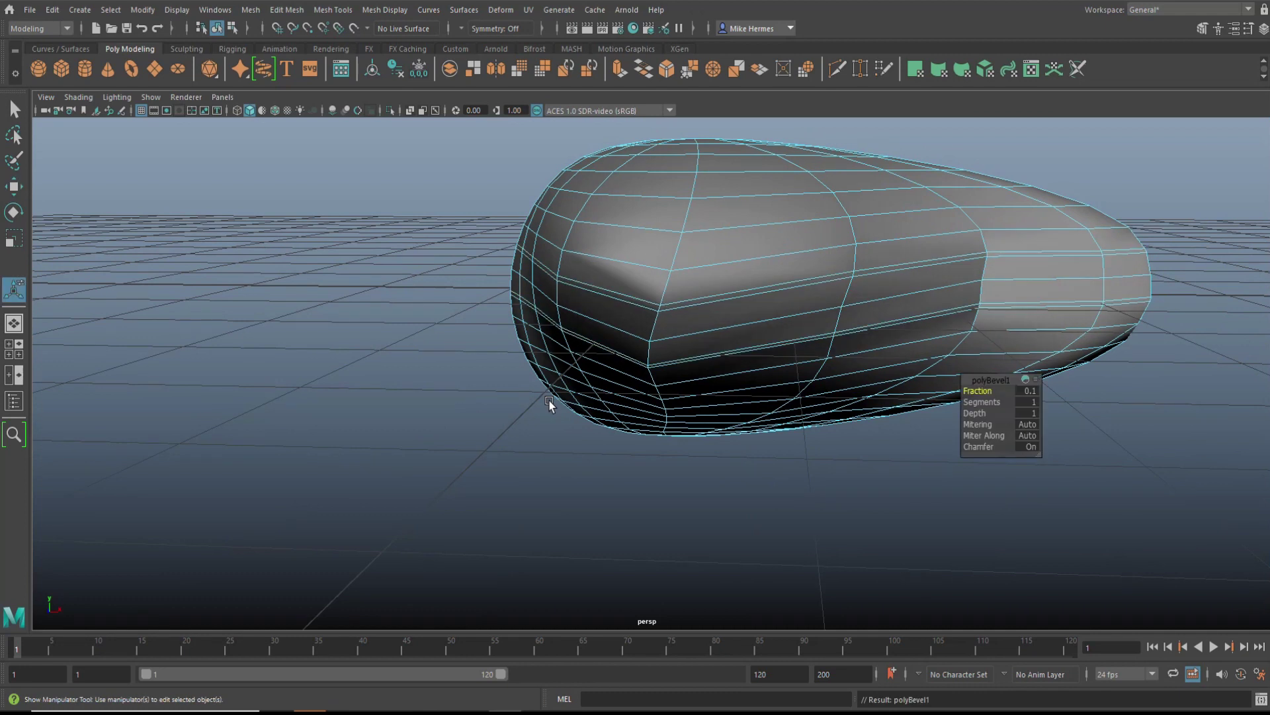
click(1031, 391)
text(0.01)
key(Return)
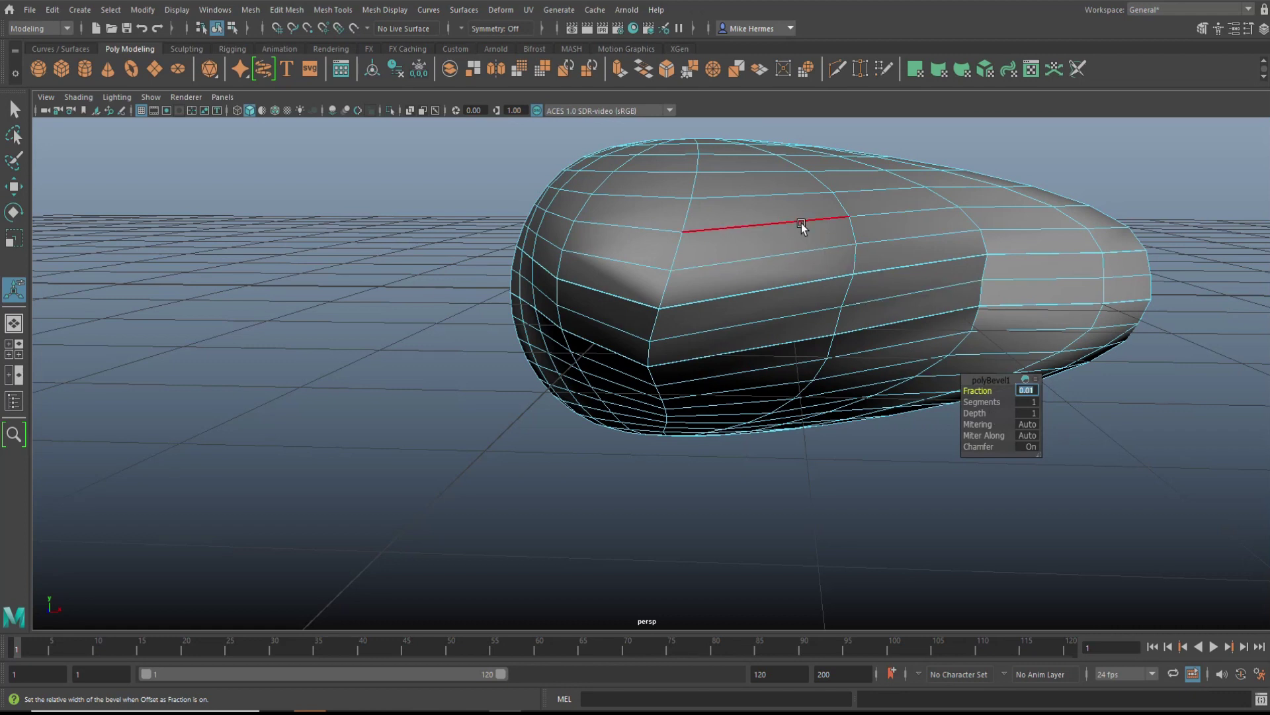
Return to object mode and inspect the bevelled edges in smooth mesh preview
right_drag(802, 224, 870, 204)
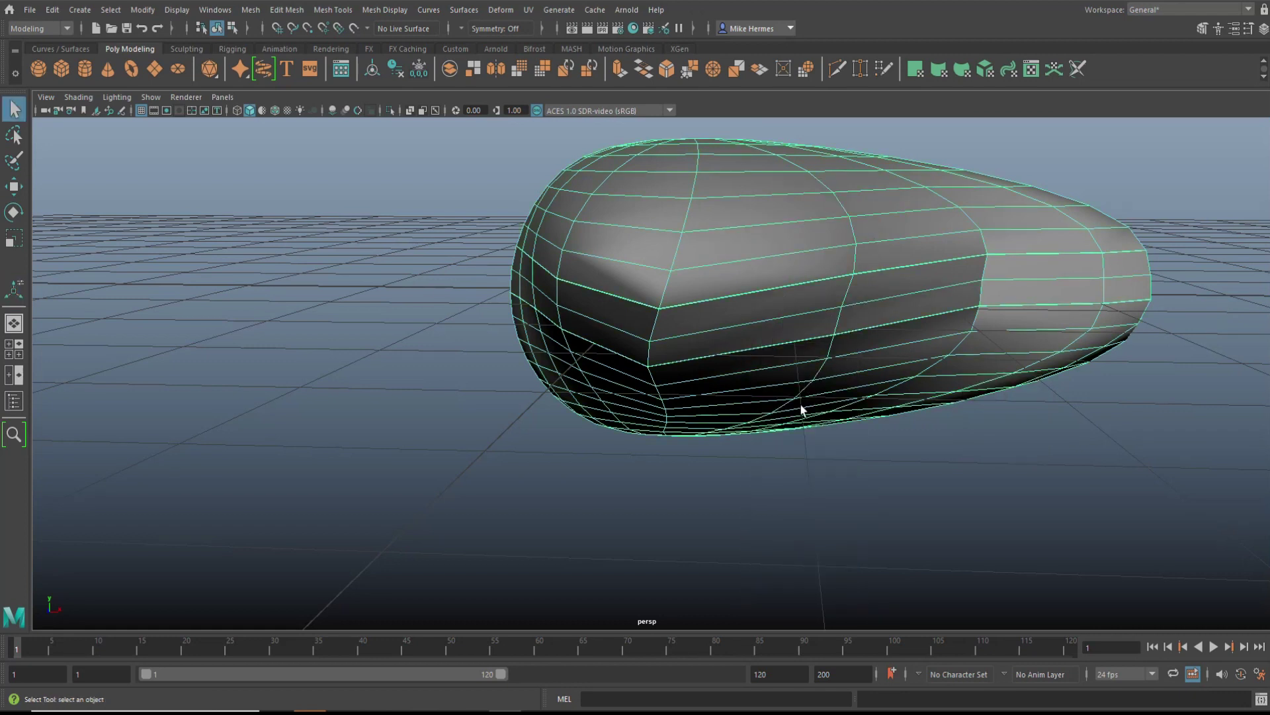
key(3)
click(913, 500)
alt+drag(913, 500, 812, 495)
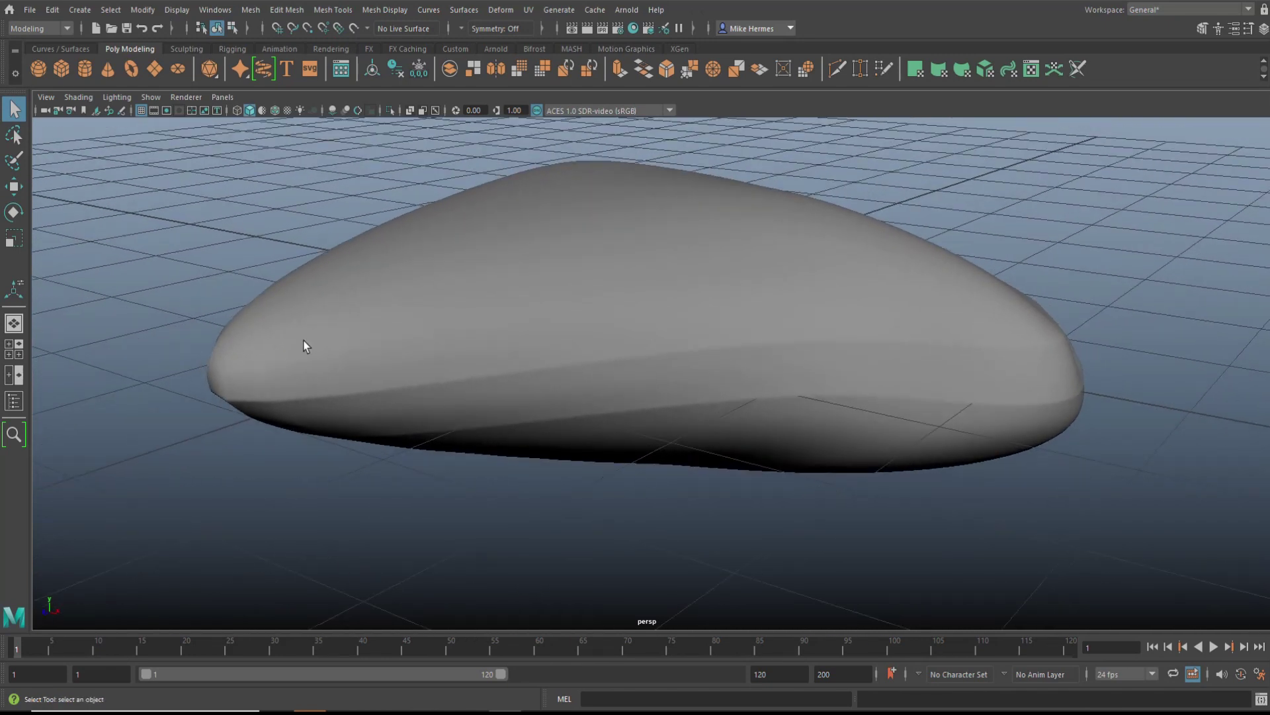
Turn off the mesh's smooth preview and undo the bevel on the two edge loops
drag(207, 306, 477, 473)
alt+drag(555, 518, 588, 513)
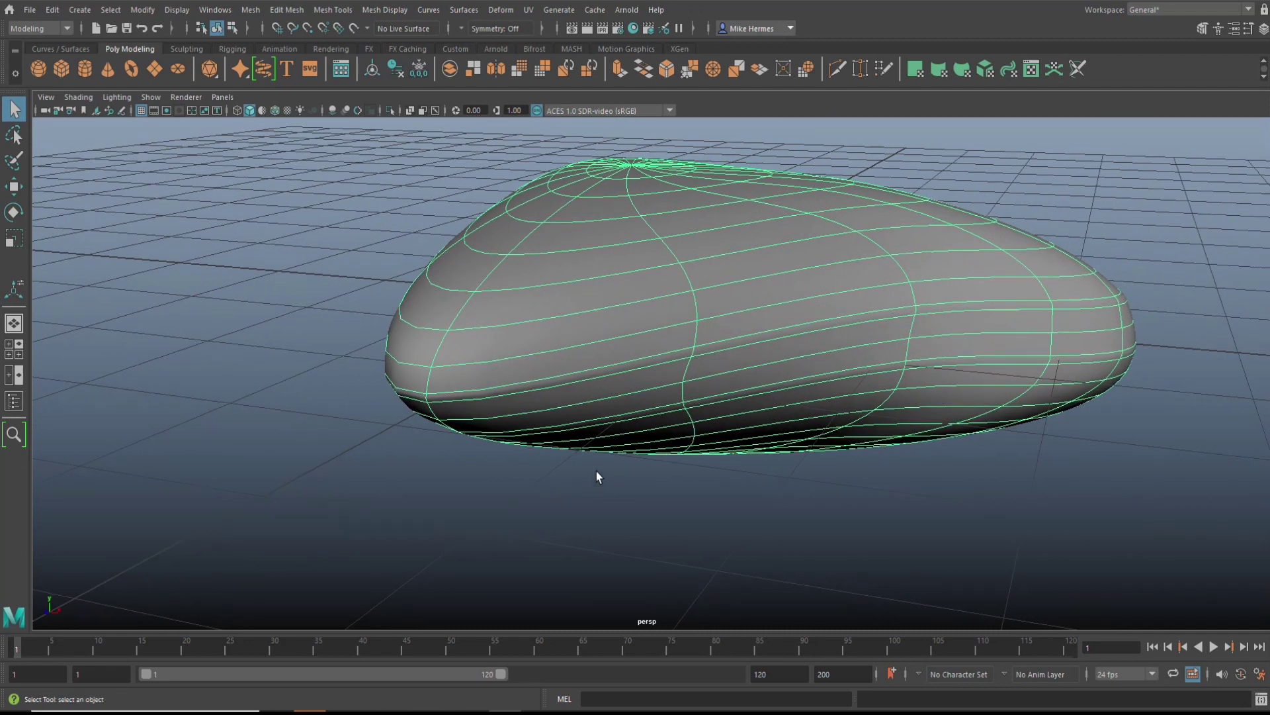
key(1)
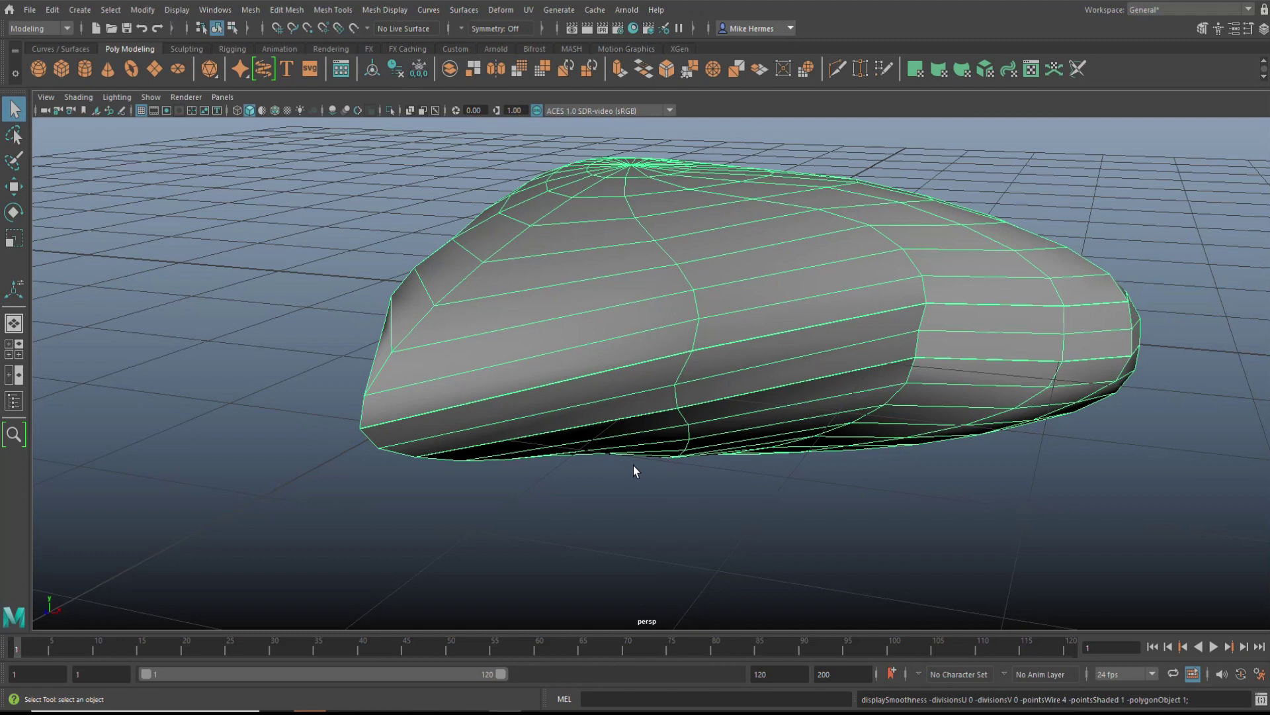
key(ctrl+z)
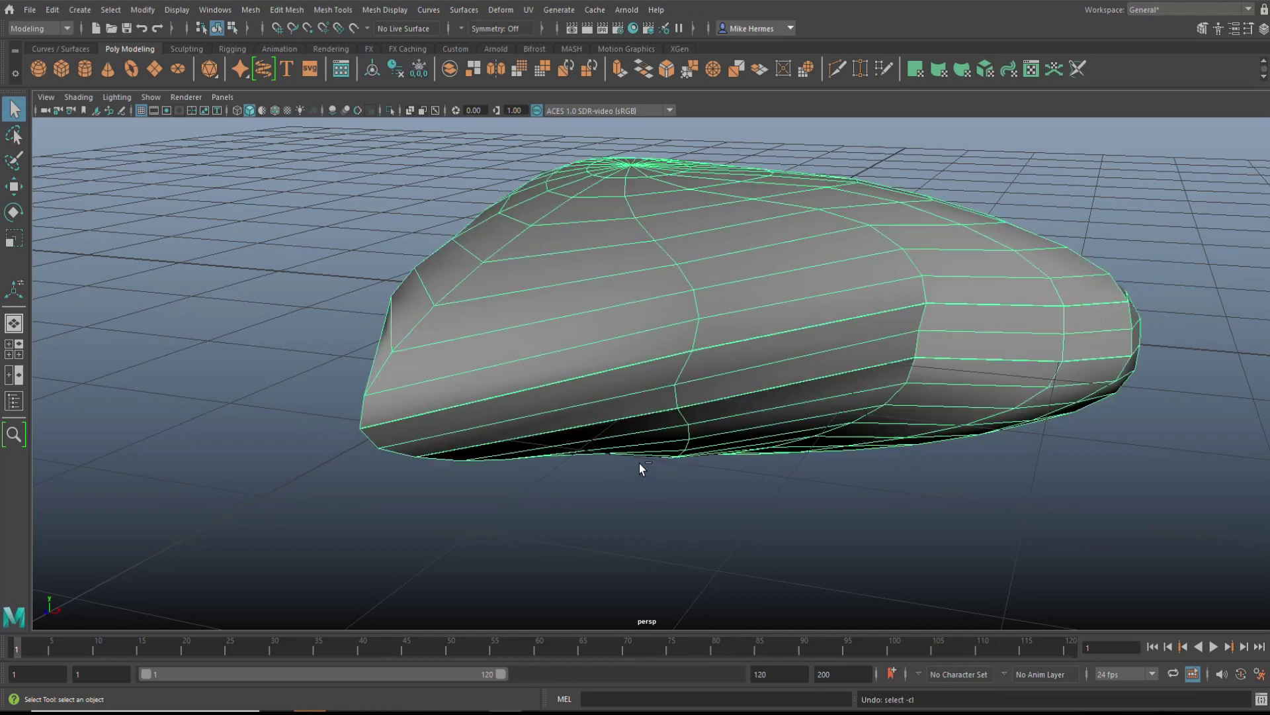
key(ctrl+z)
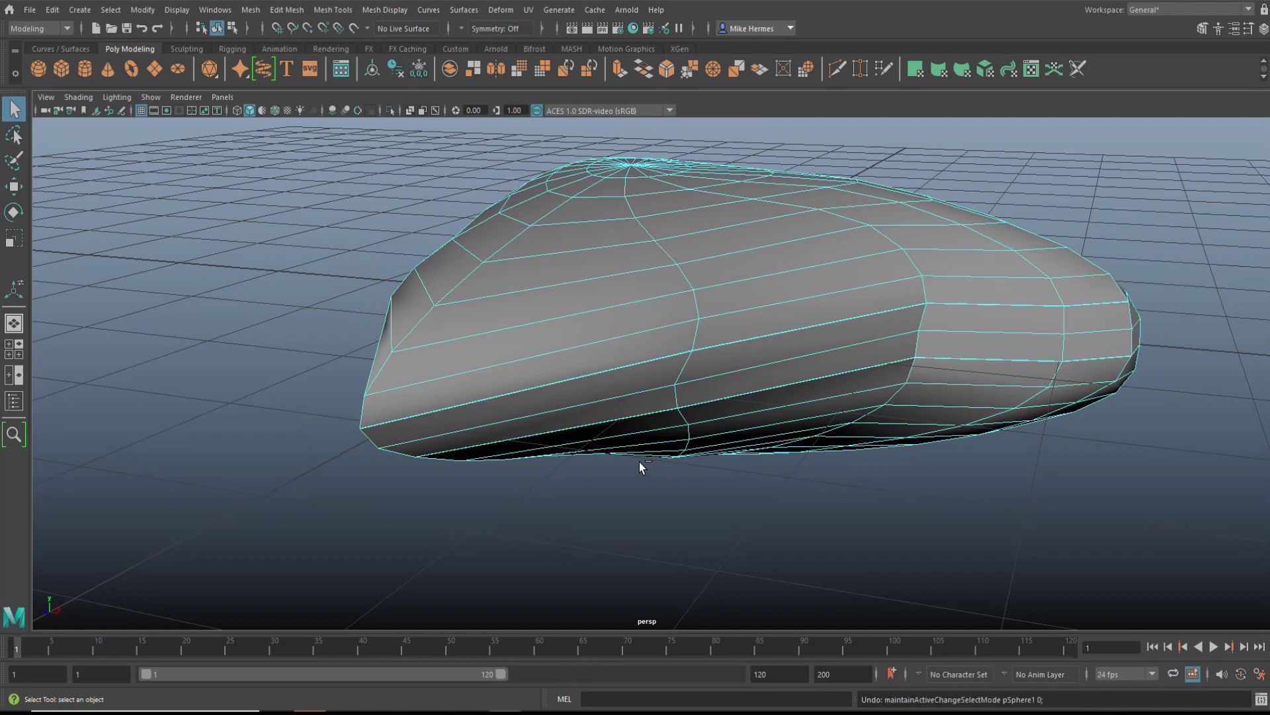
key(ctrl+z)
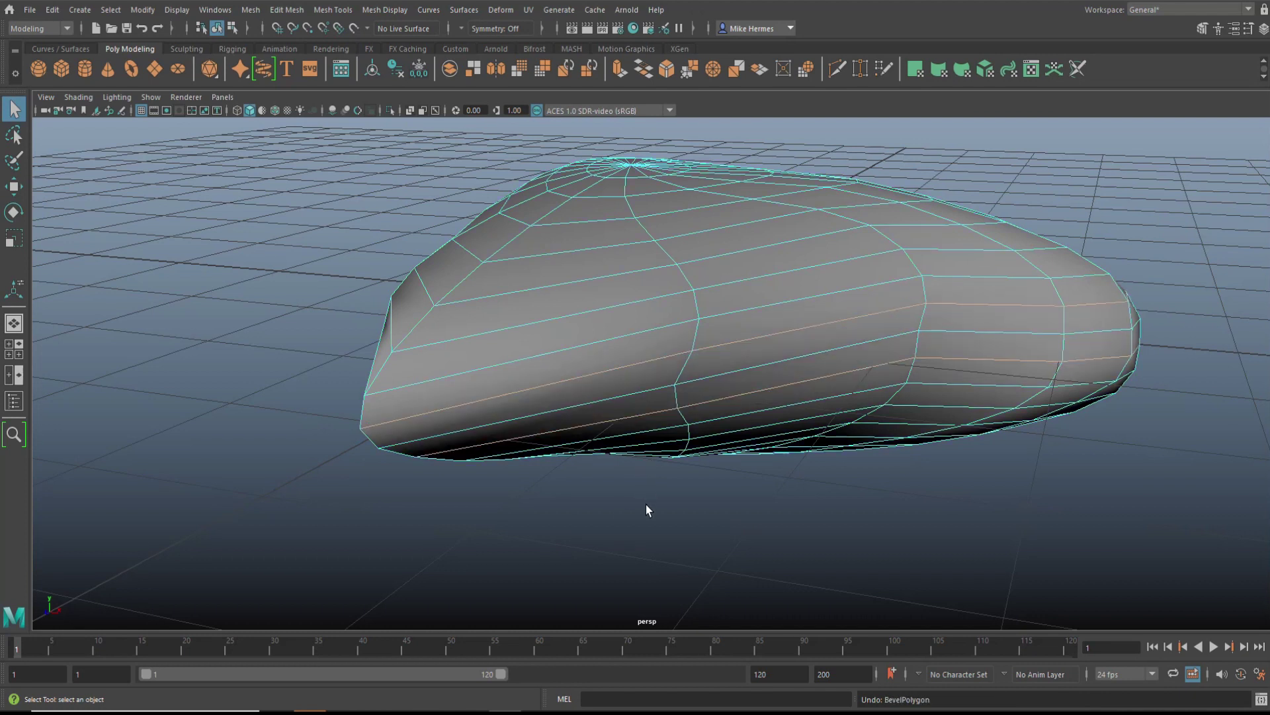
Select the two lengthwise edge loops around the middle of the mesh and add them to a new set in the Crease Set Editor
alt+drag(560, 514, 601, 487)
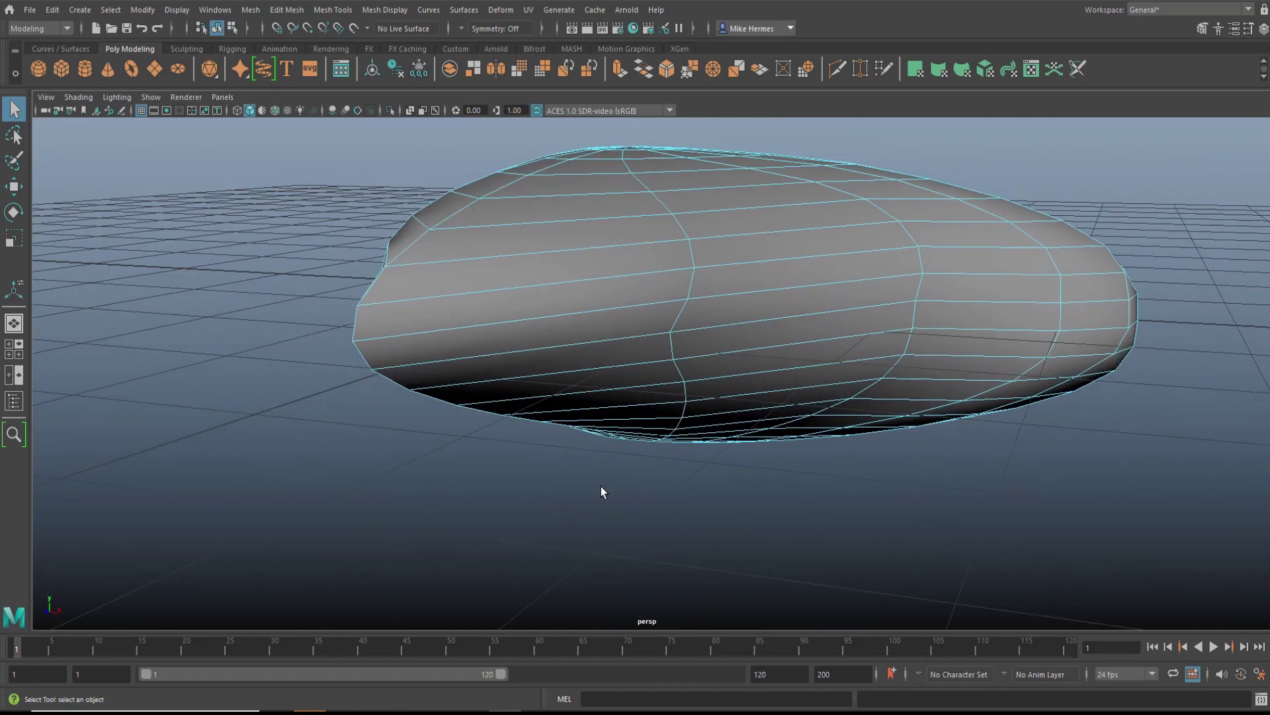
double_click(730, 295)
shift+double_click(752, 353)
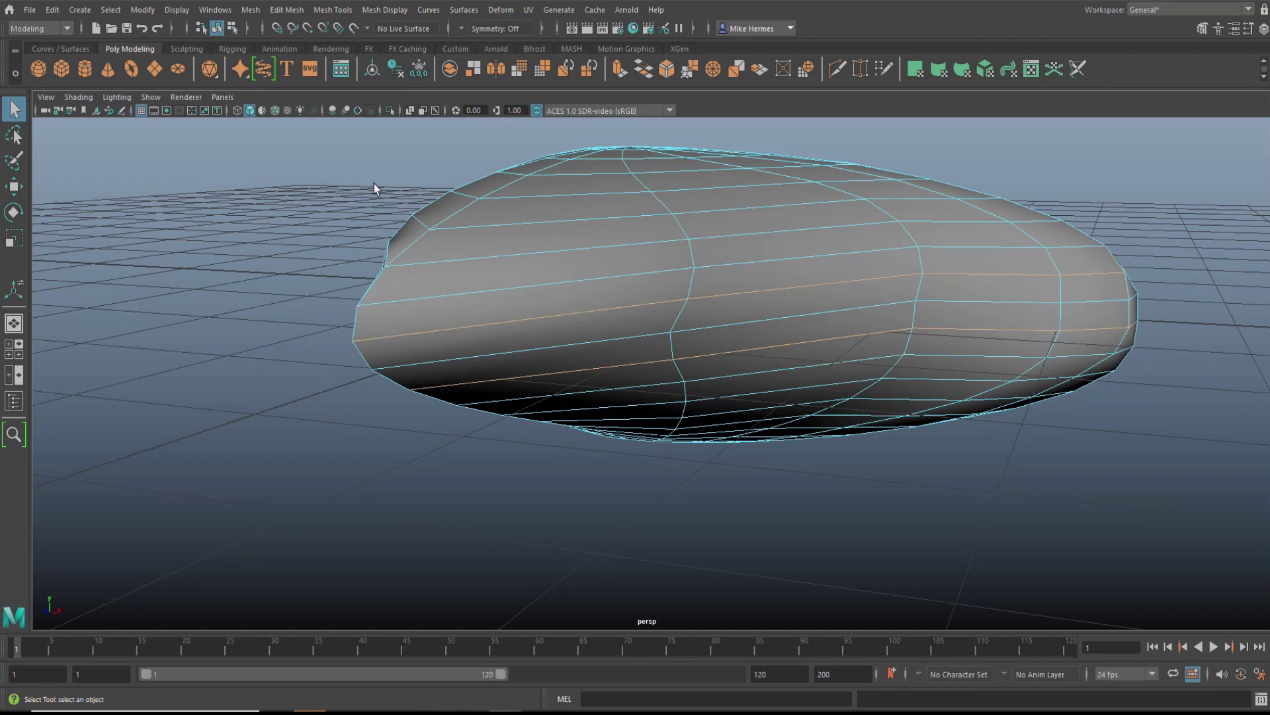
click(219, 14)
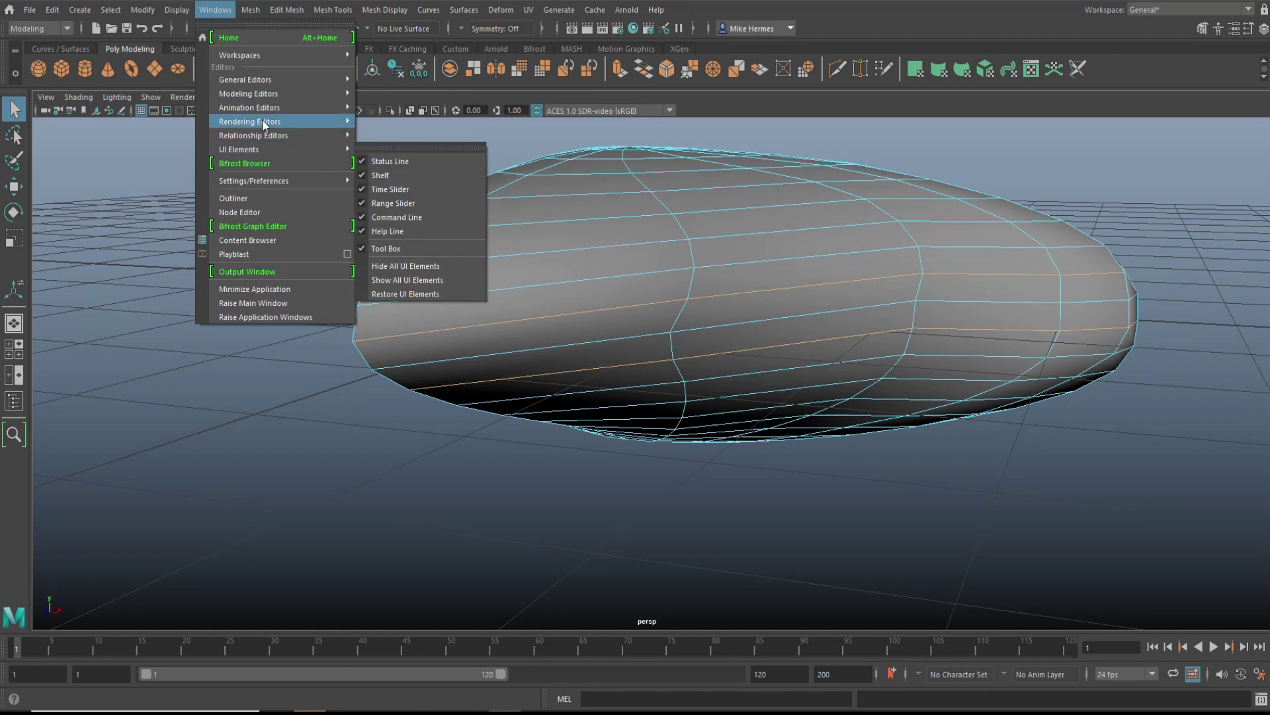
mouse_move(264, 97)
click(411, 150)
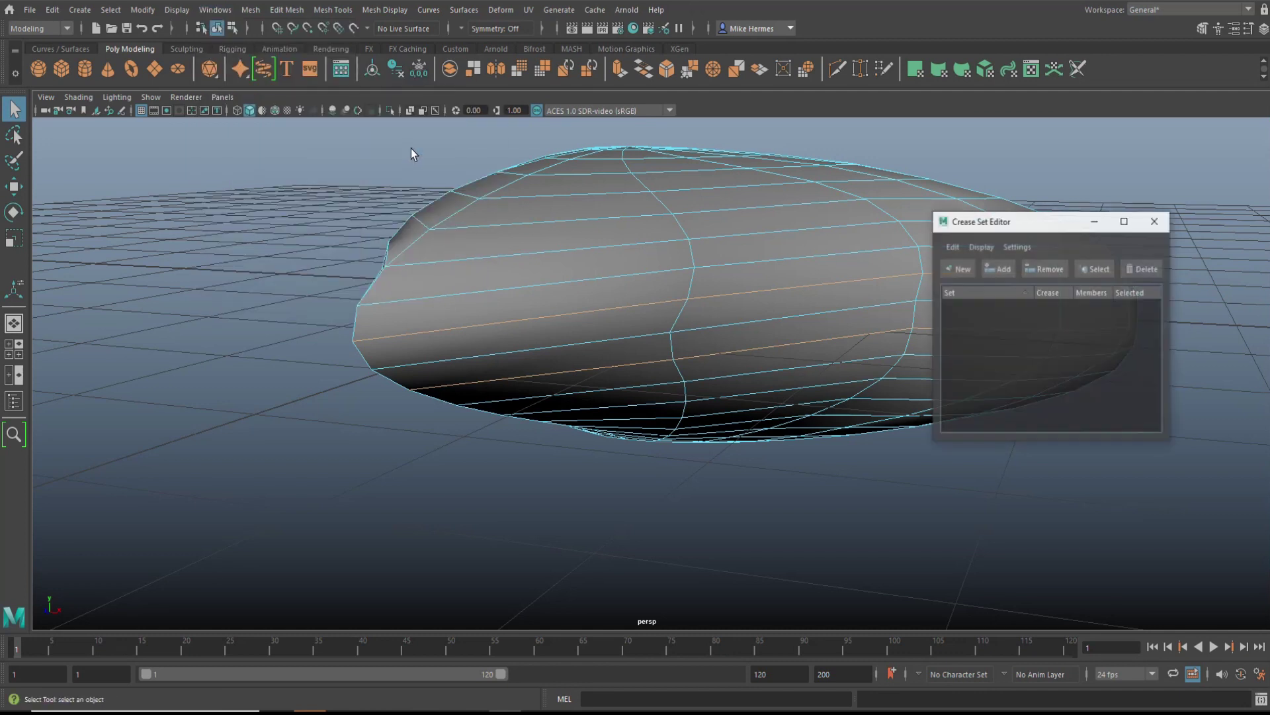
click(960, 269)
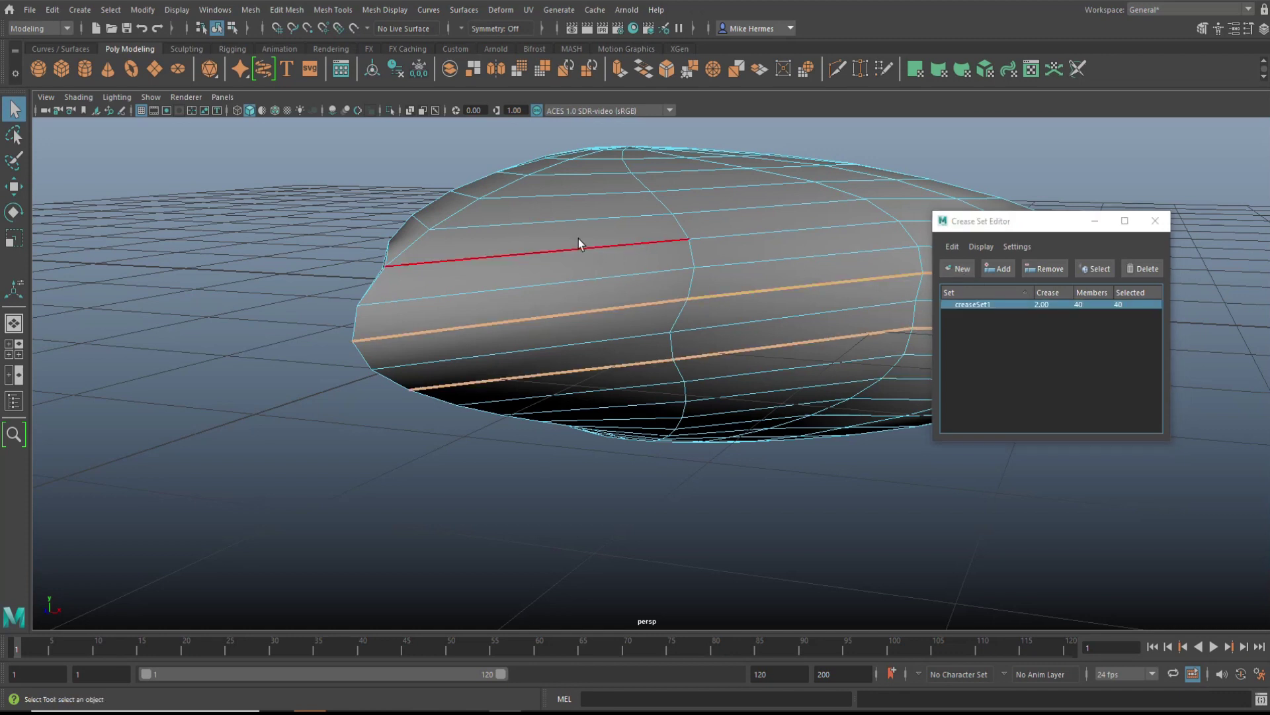
Return to object mode and show the creased mesh in smooth preview, deselected, to inspect the crease lines
right_drag(579, 239, 621, 219)
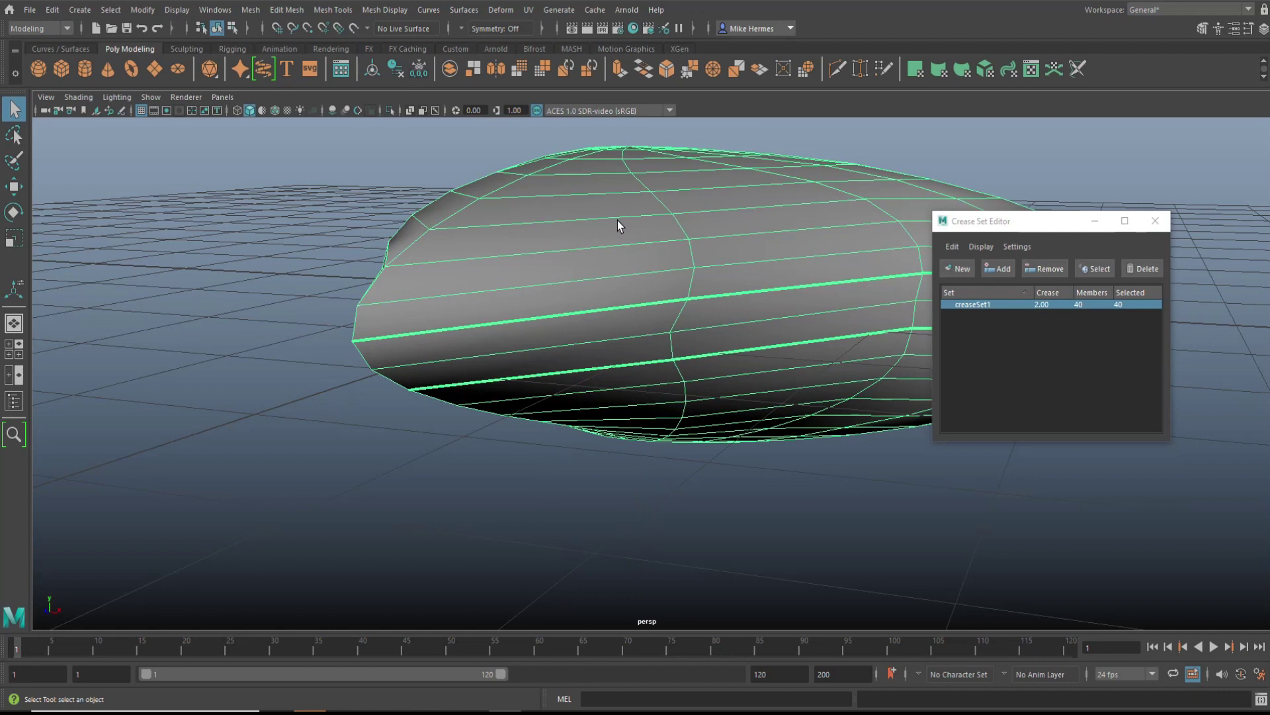
key(3)
click(241, 439)
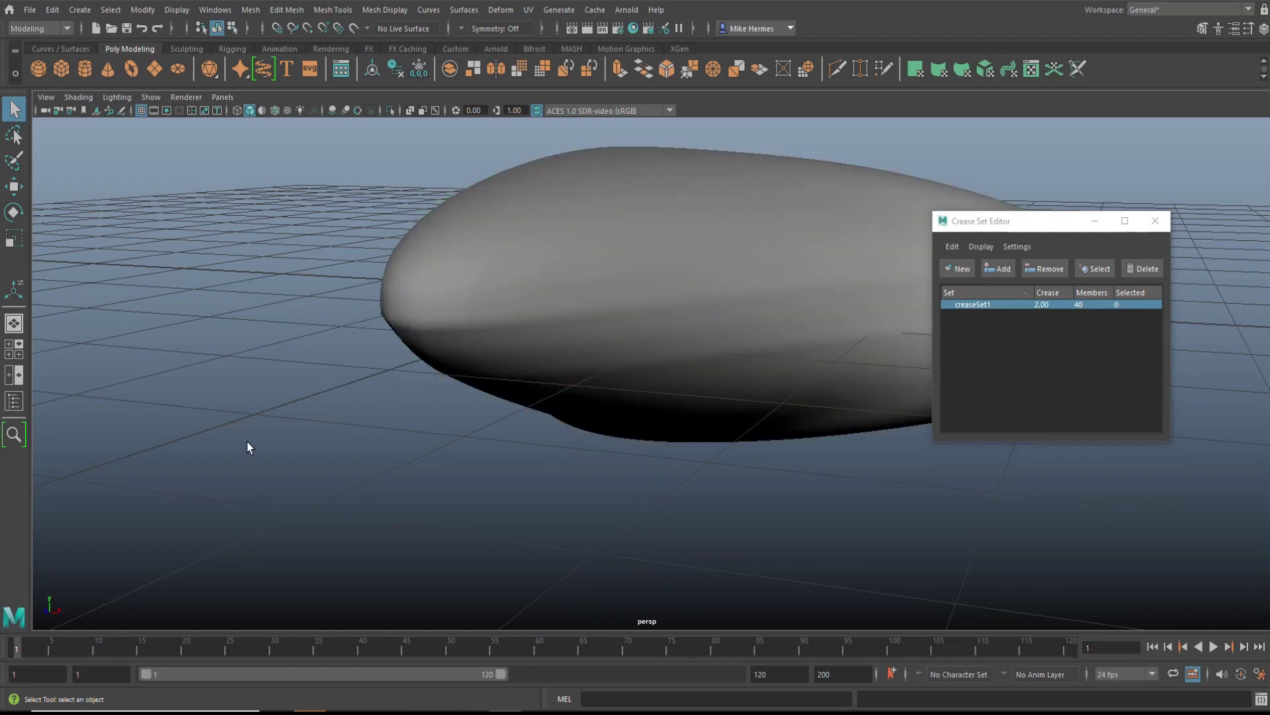
mouse_move(370, 474)
alt+mouse_down()
mouse_move(405, 470)
mouse_move(380, 462)
mouse_move(383, 473)
alt+mouse_up()
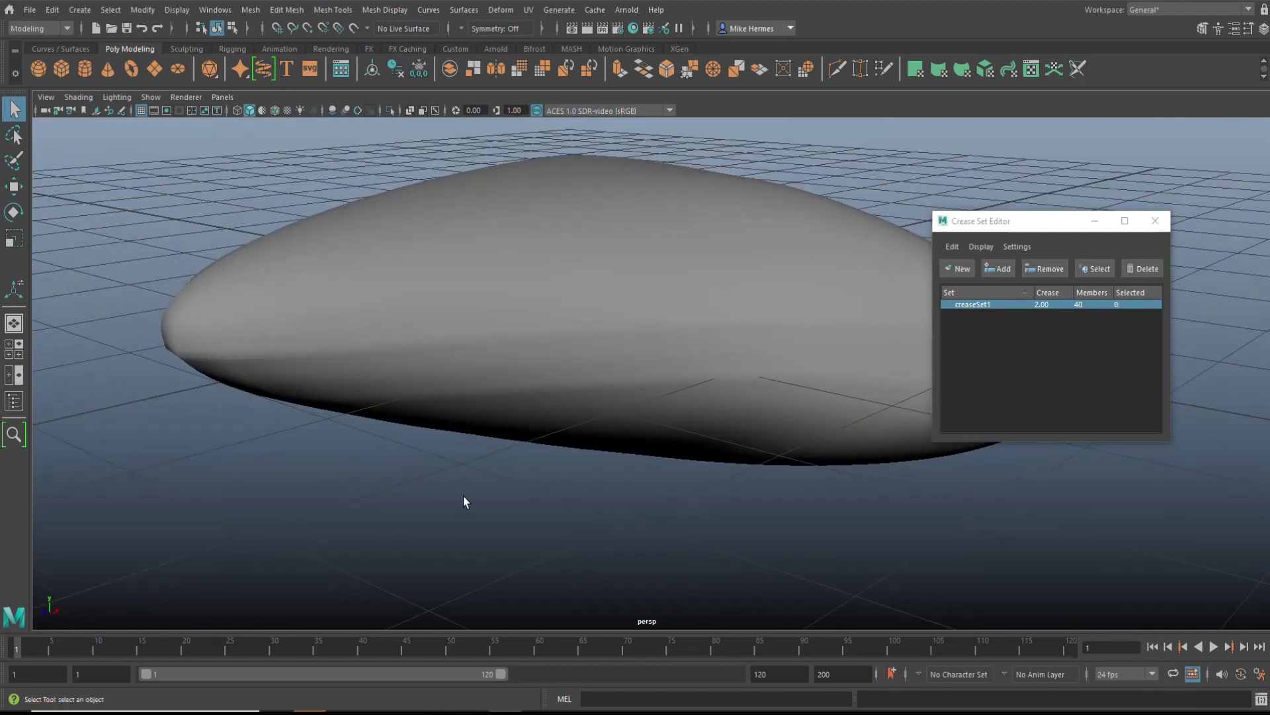
Select the creased mesh, delete its crease set in the Crease Set Editor, and deselect the mesh
alt+drag(552, 516, 482, 488)
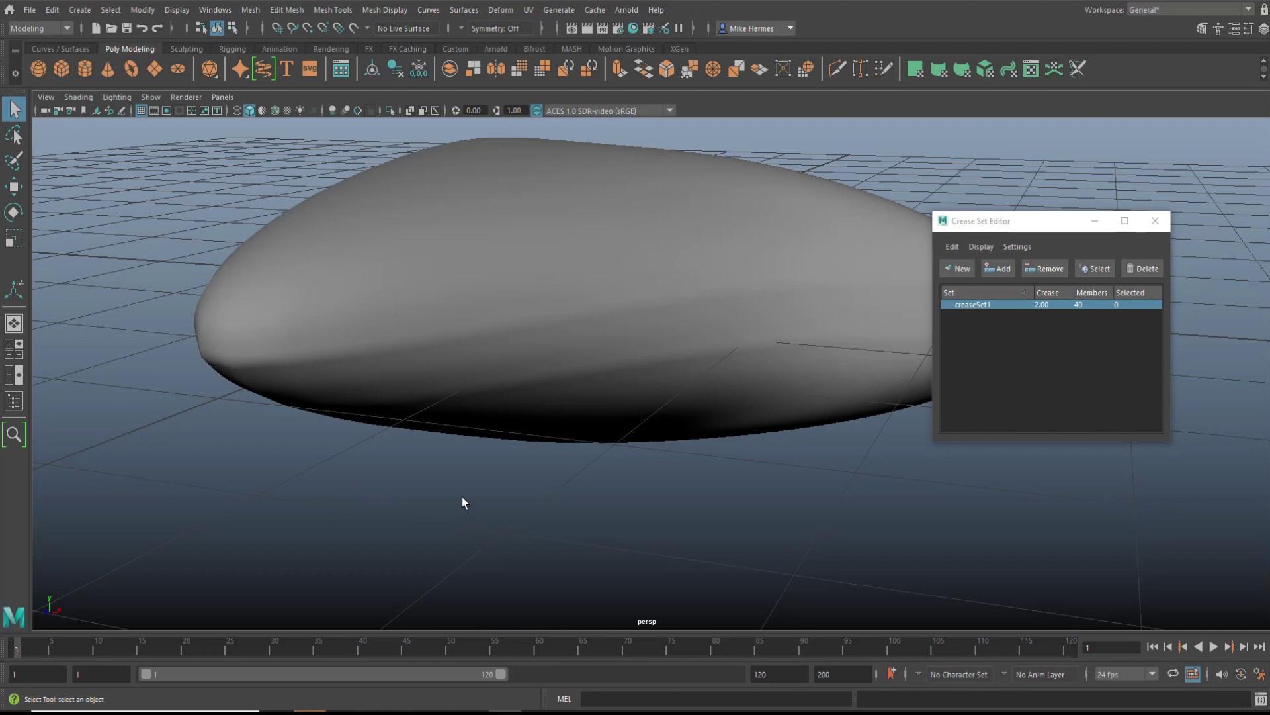
click(388, 294)
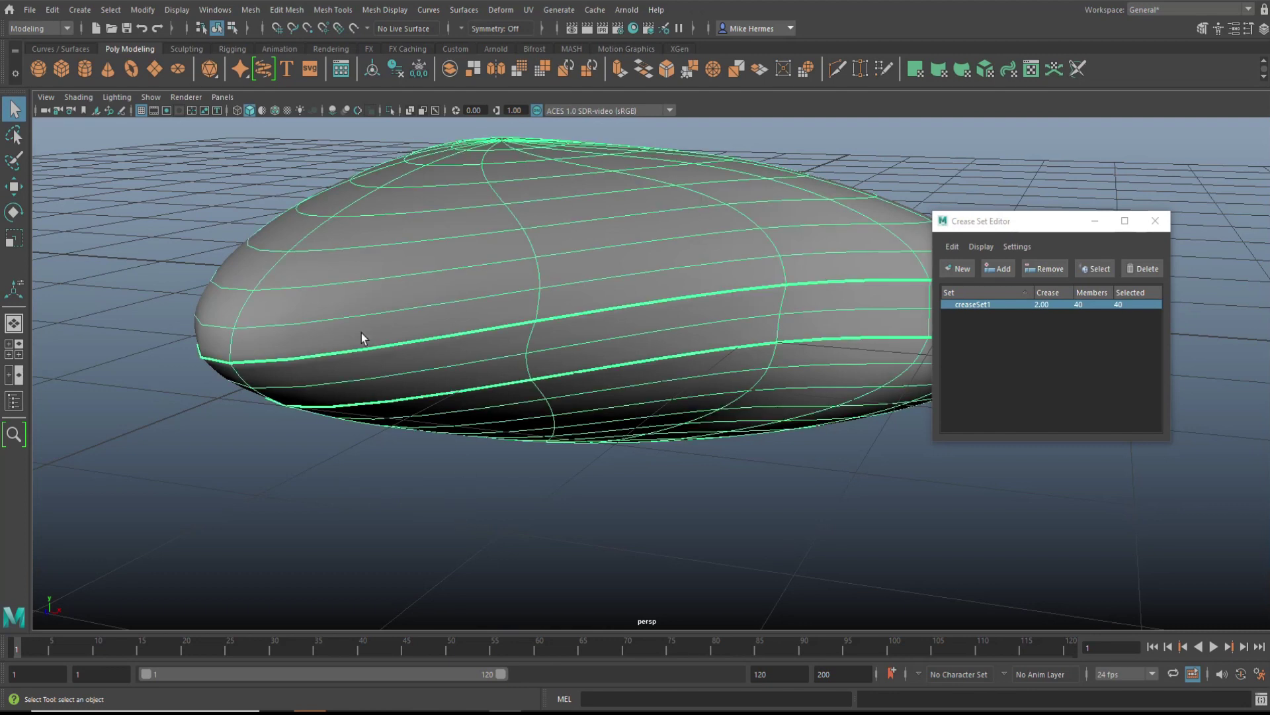
click(1143, 268)
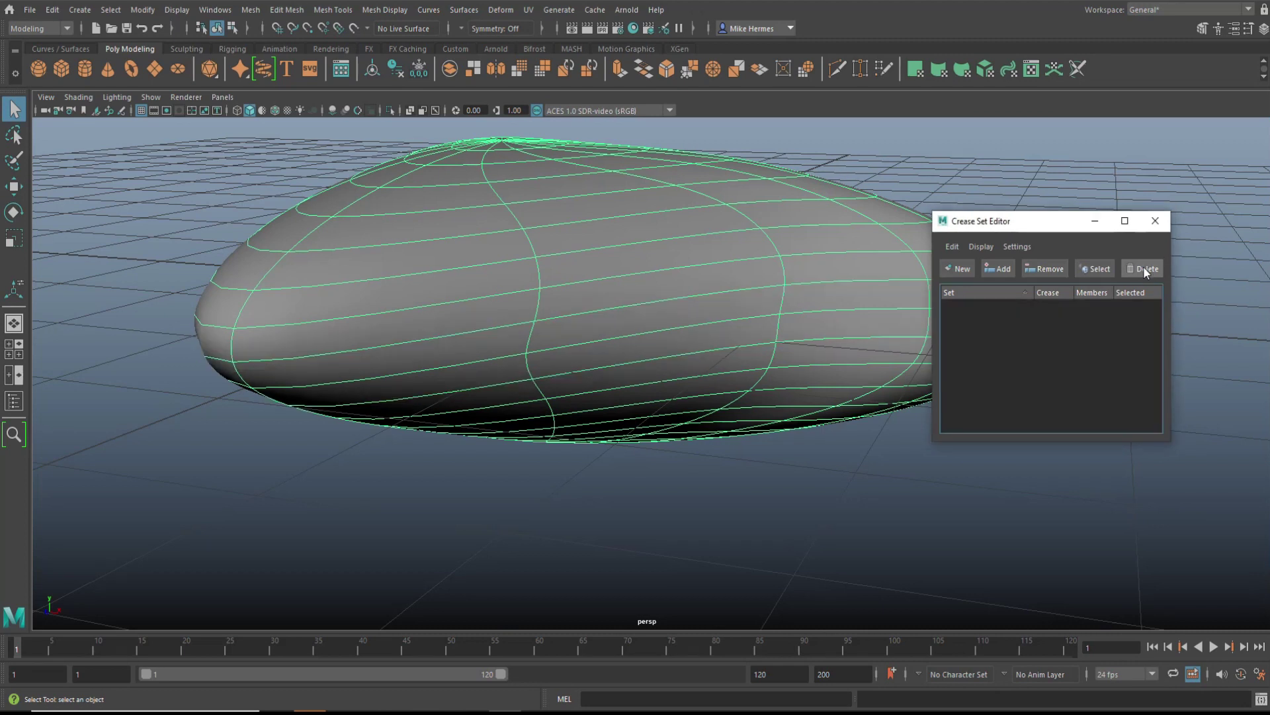
click(591, 506)
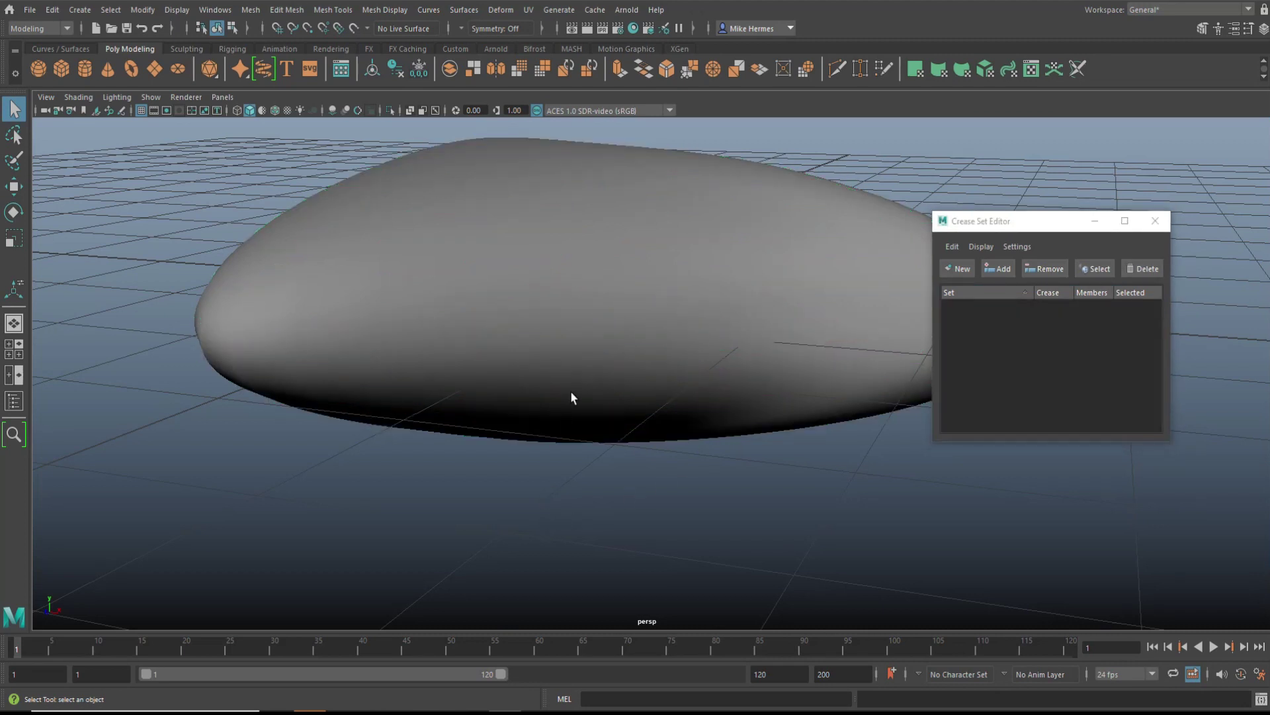
right_drag(588, 329, 618, 343)
click(690, 448)
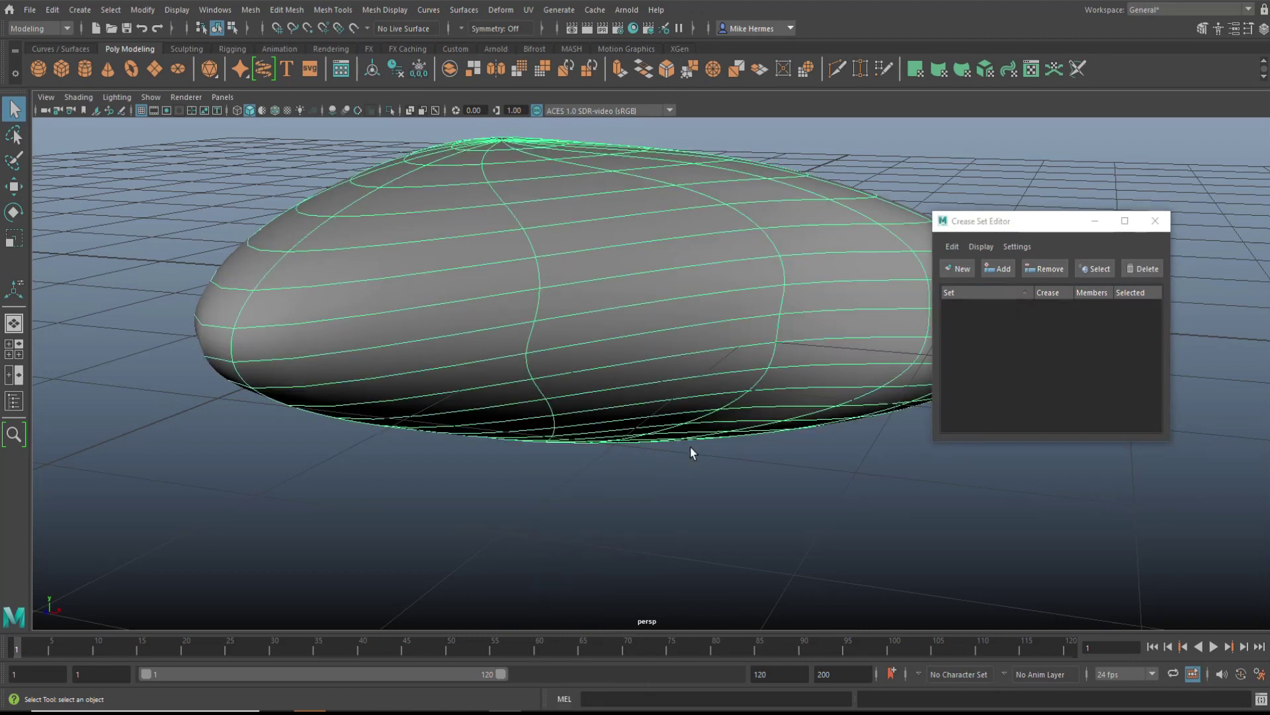
click(625, 518)
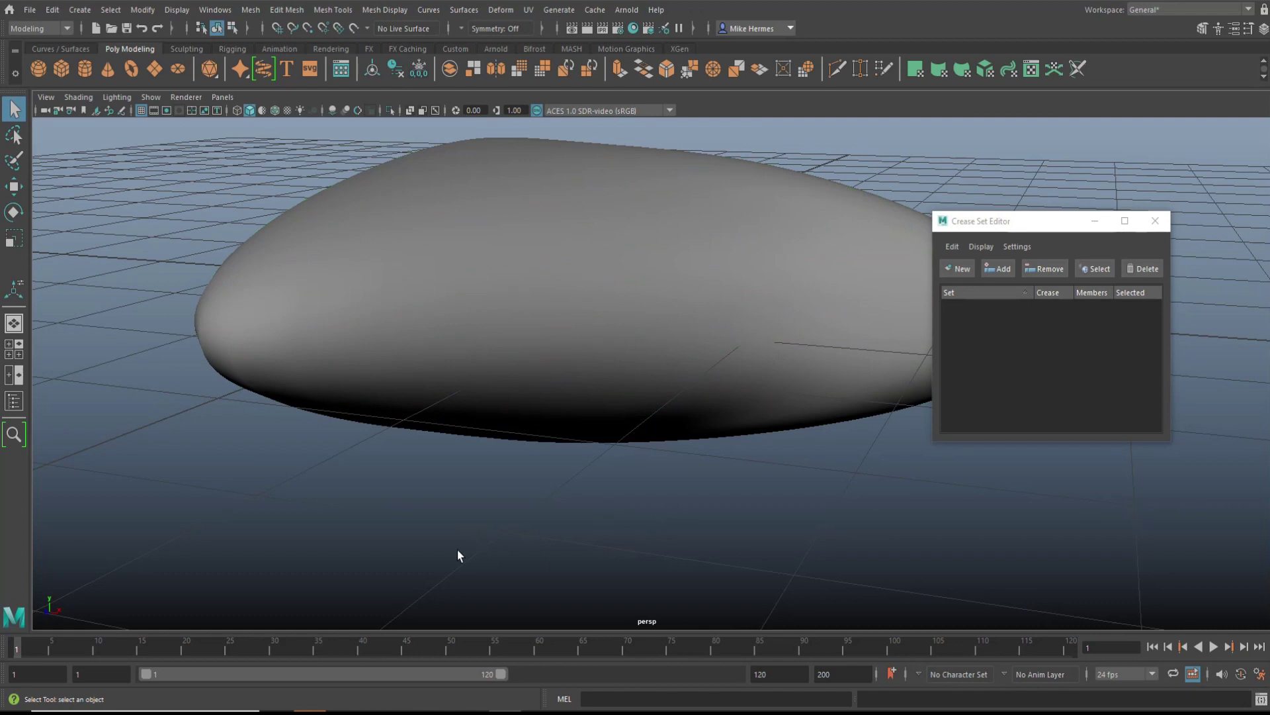
mouse_move(406, 562)
alt+mouse_down()
mouse_move(417, 542)
mouse_move(470, 547)
mouse_move(394, 547)
mouse_move(394, 536)
mouse_move(404, 550)
alt+mouse_up()
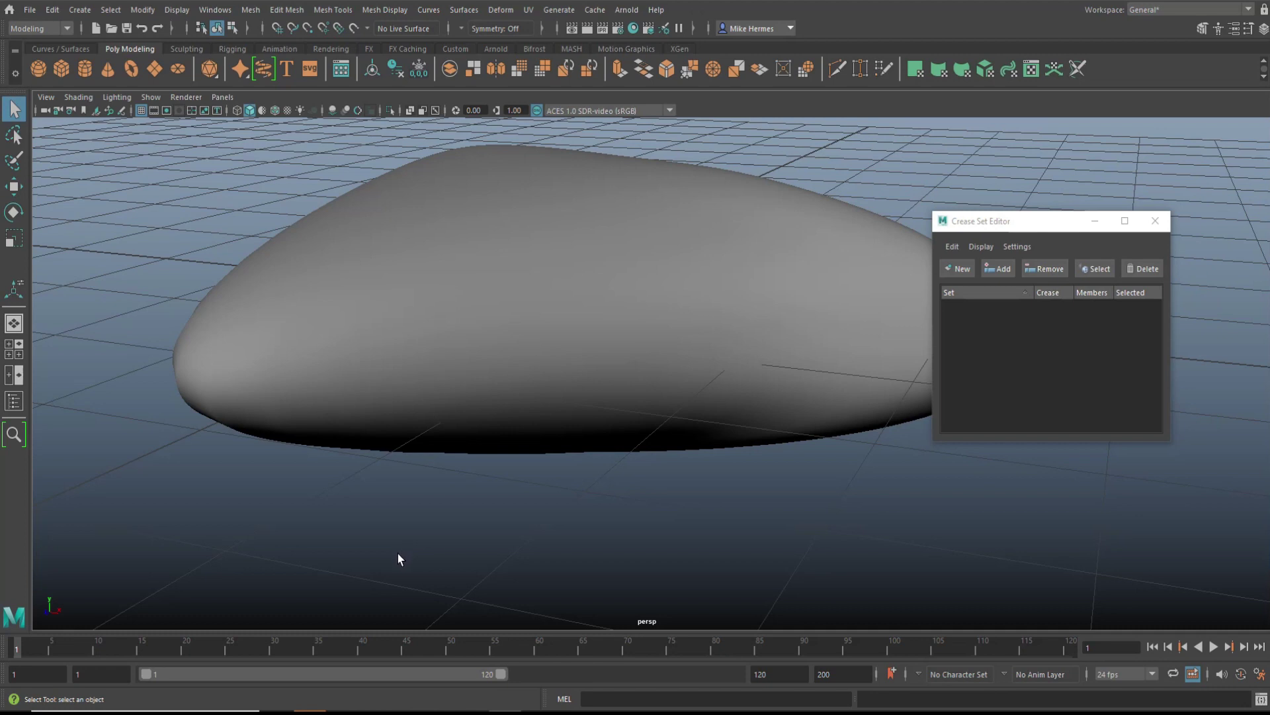